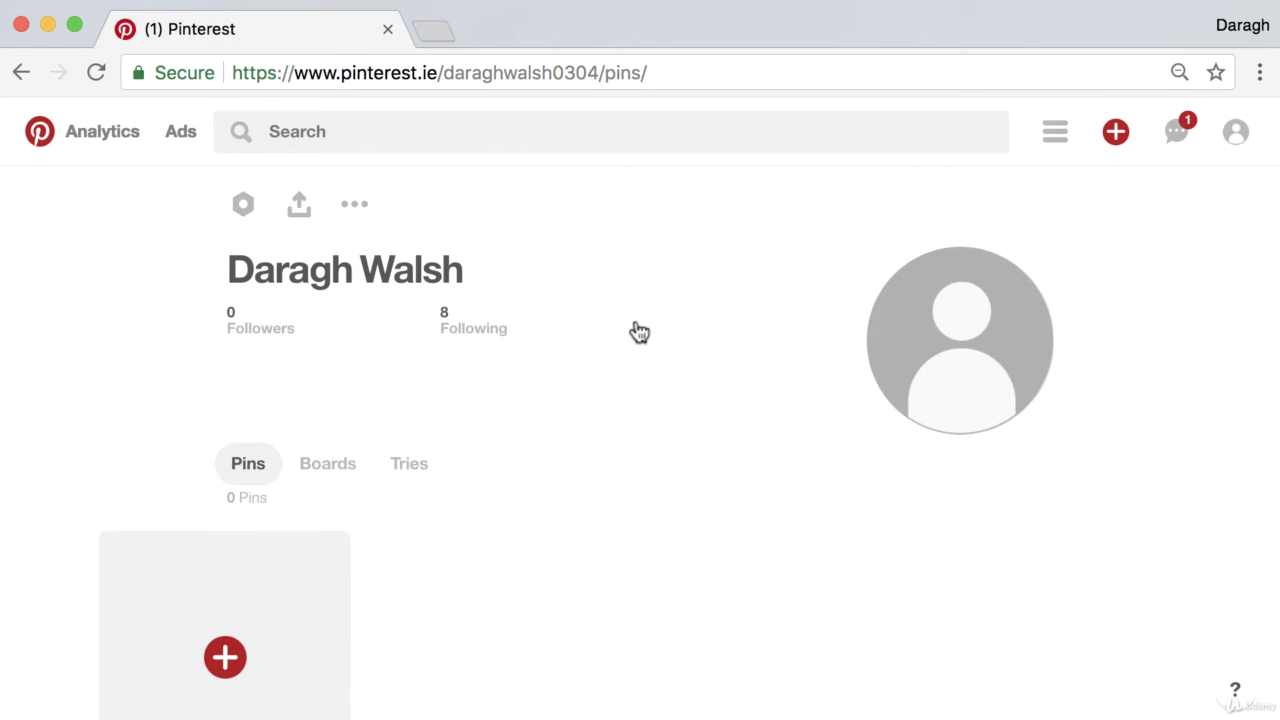
Open the '8 Following' list of followed accounts in a new browser tab
right_click(470, 330)
left_click(490, 338)
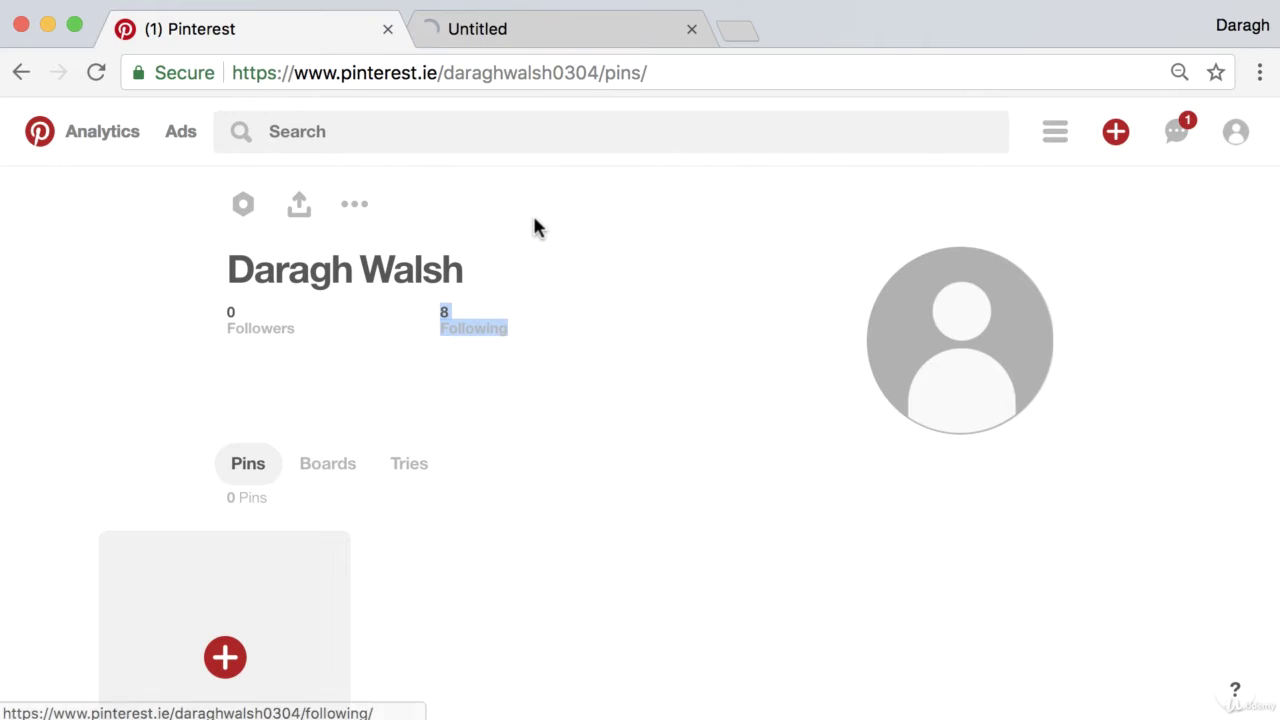
left_click(600, 38)
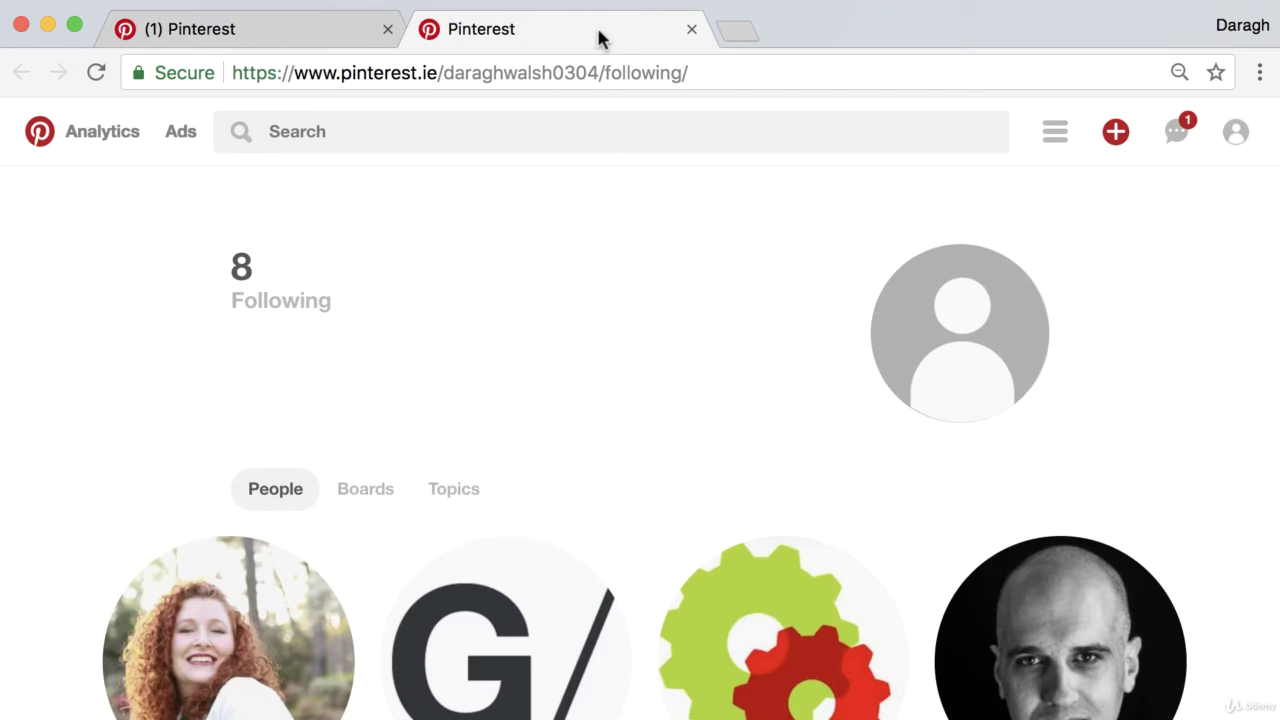
scroll(146, 323, "down", 5)
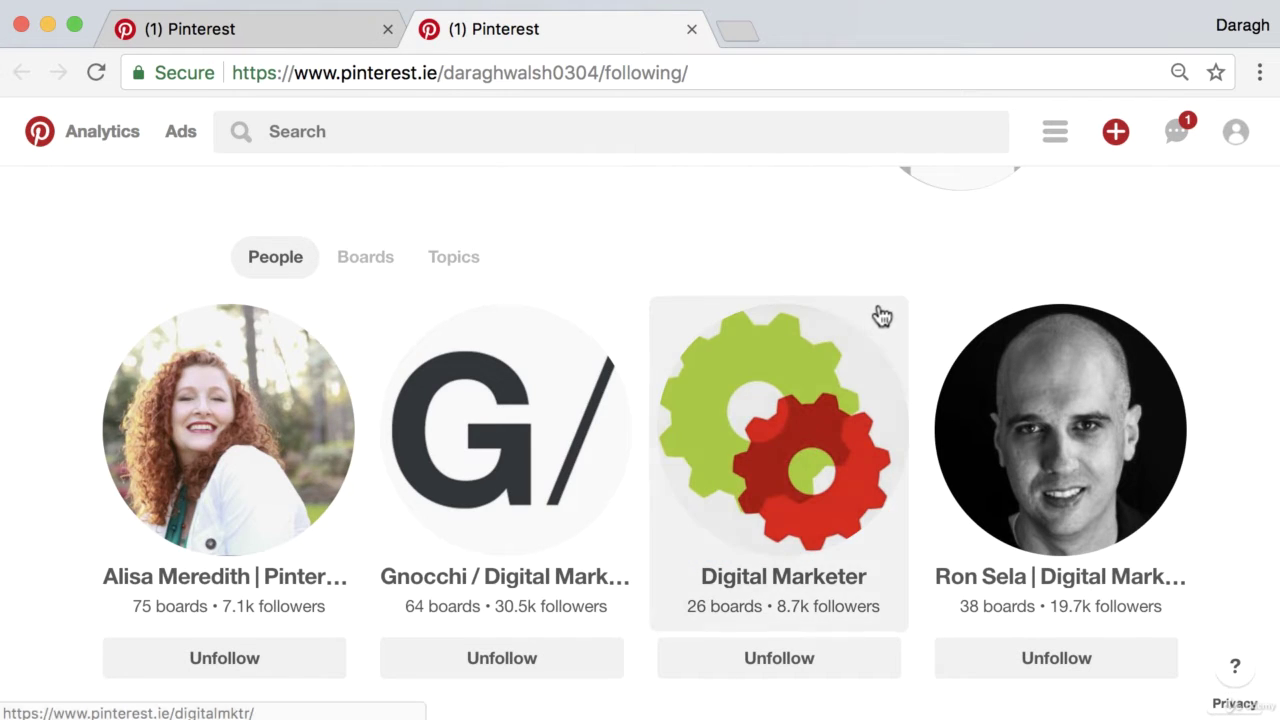
scroll(871, 318, "up", 3)
scroll(870, 318, "down", 1)
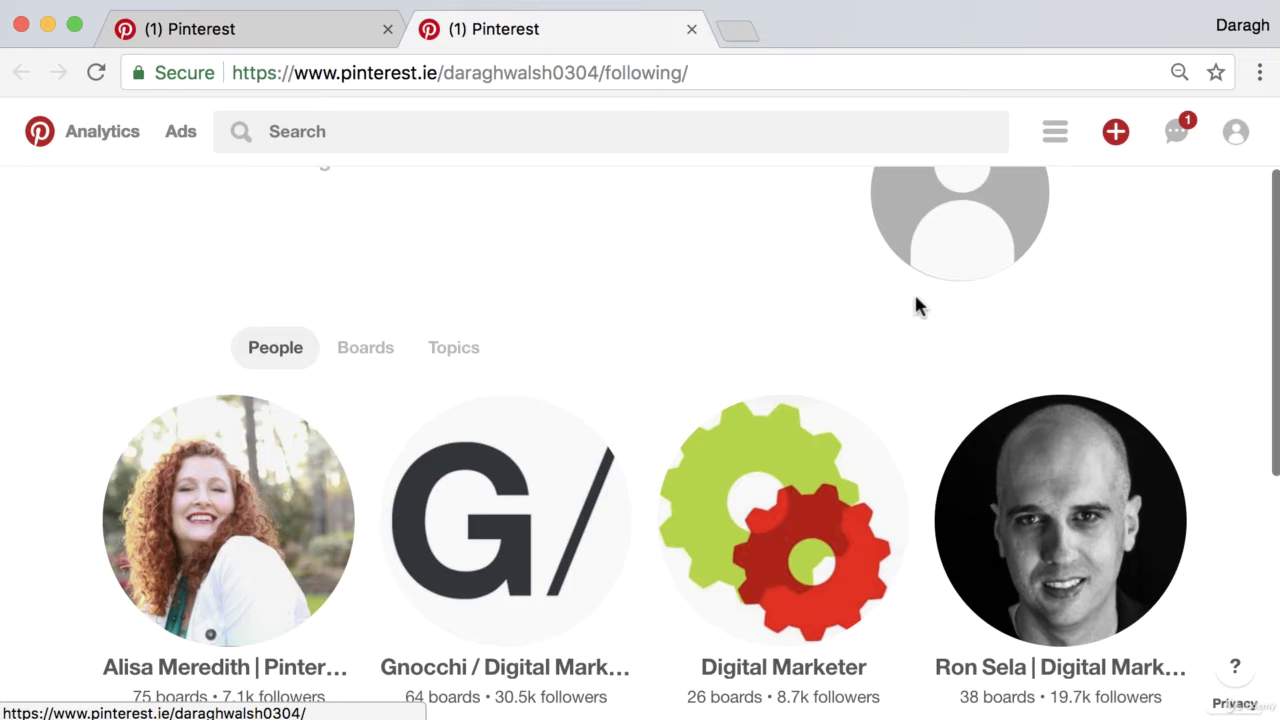
scroll(914, 300, "down", 2)
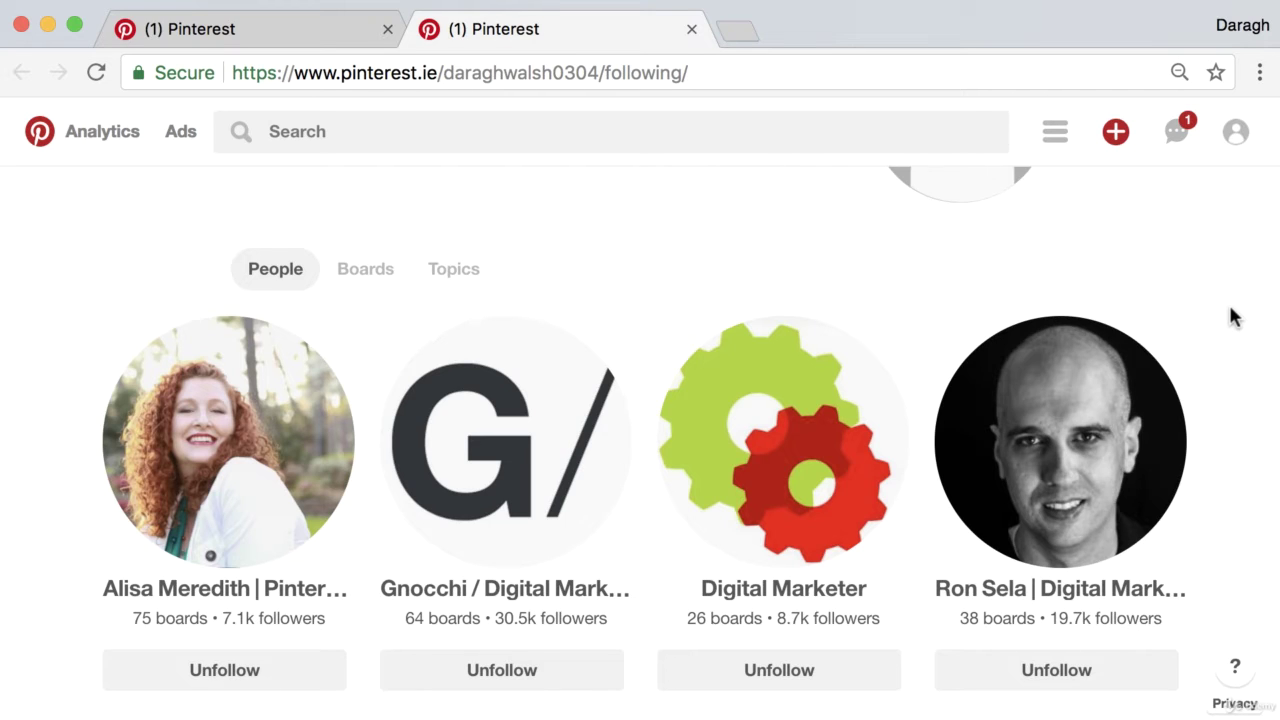
scroll(1230, 309, "down", 1)
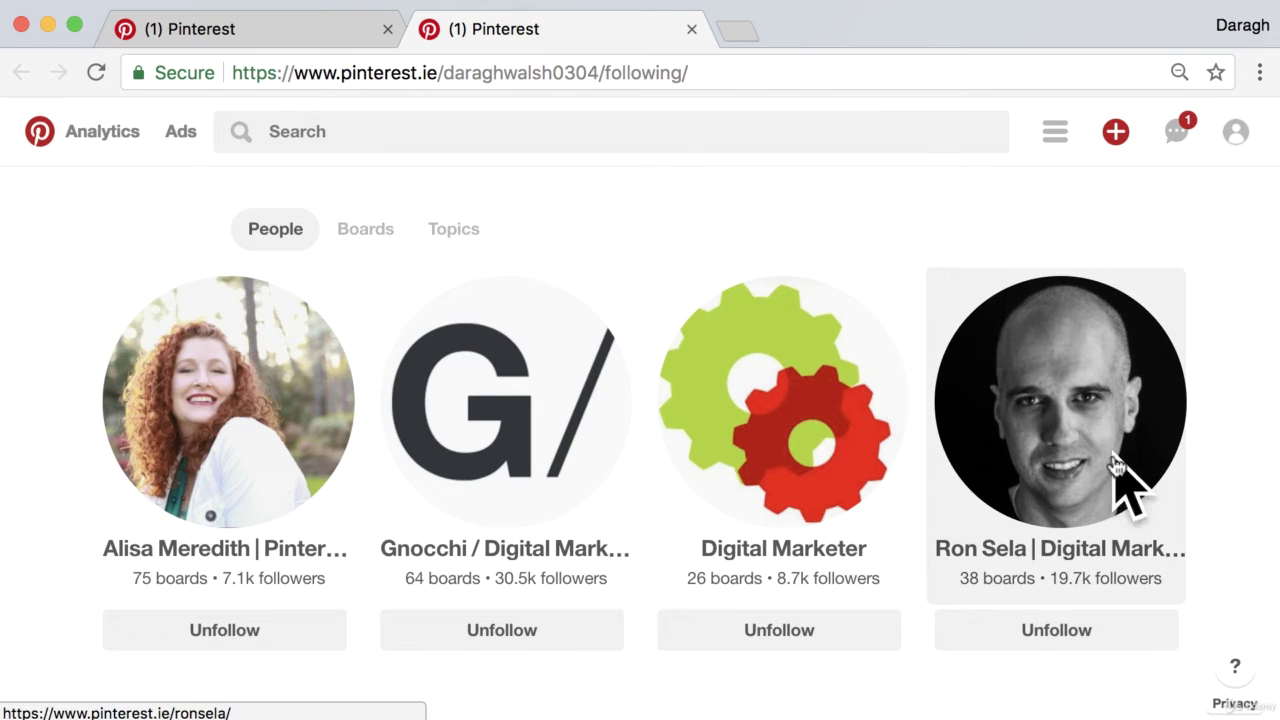
scroll(87, 503, "down", 3)
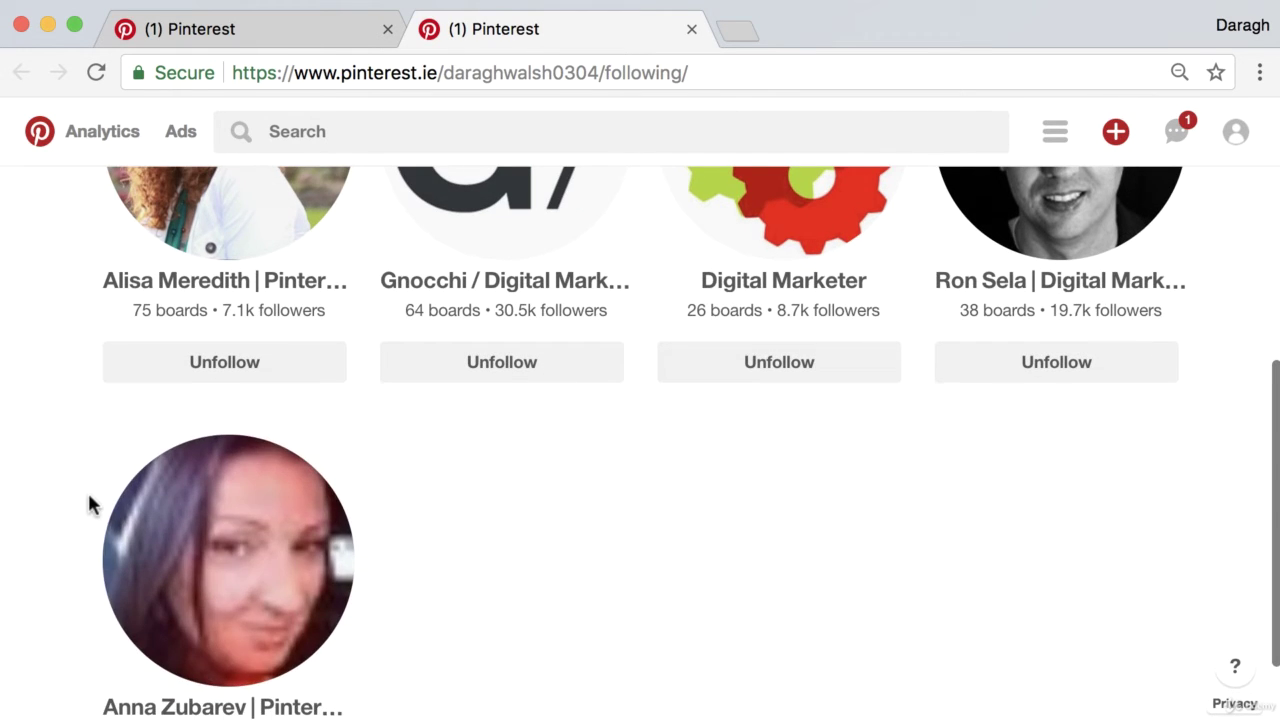
scroll(59, 514, "down", 1)
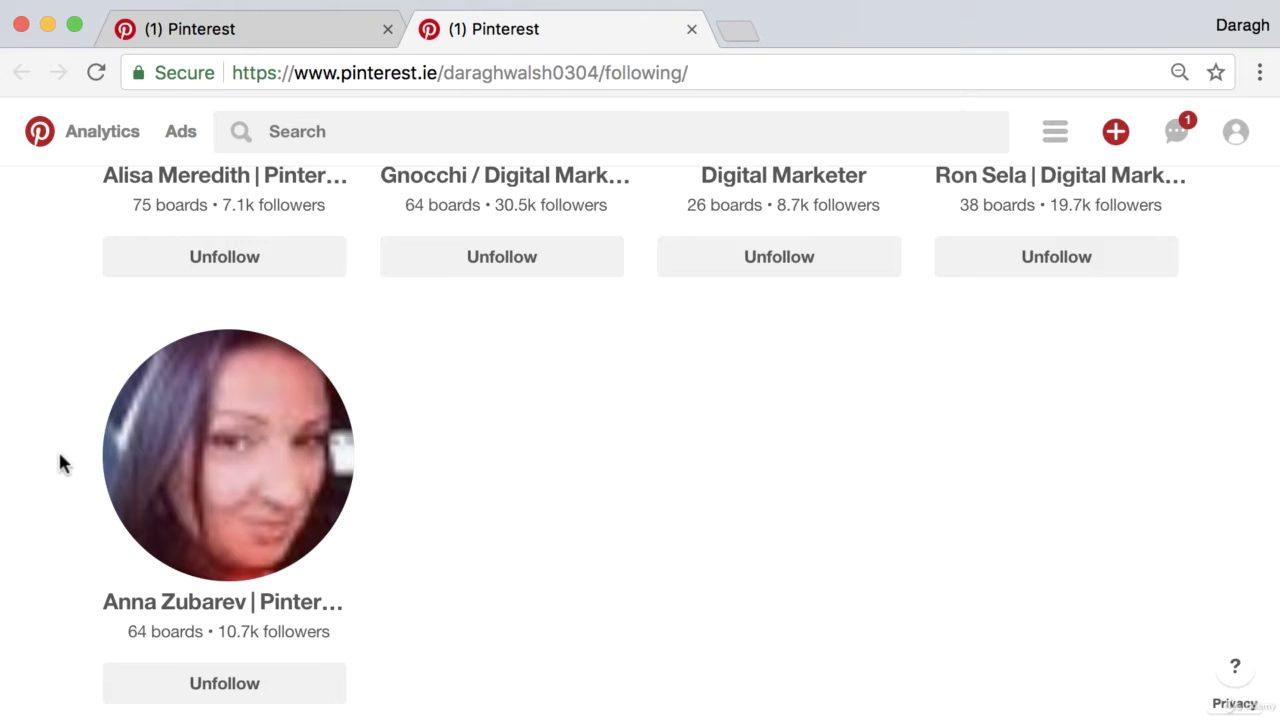
scroll(55, 461, "up", 5)
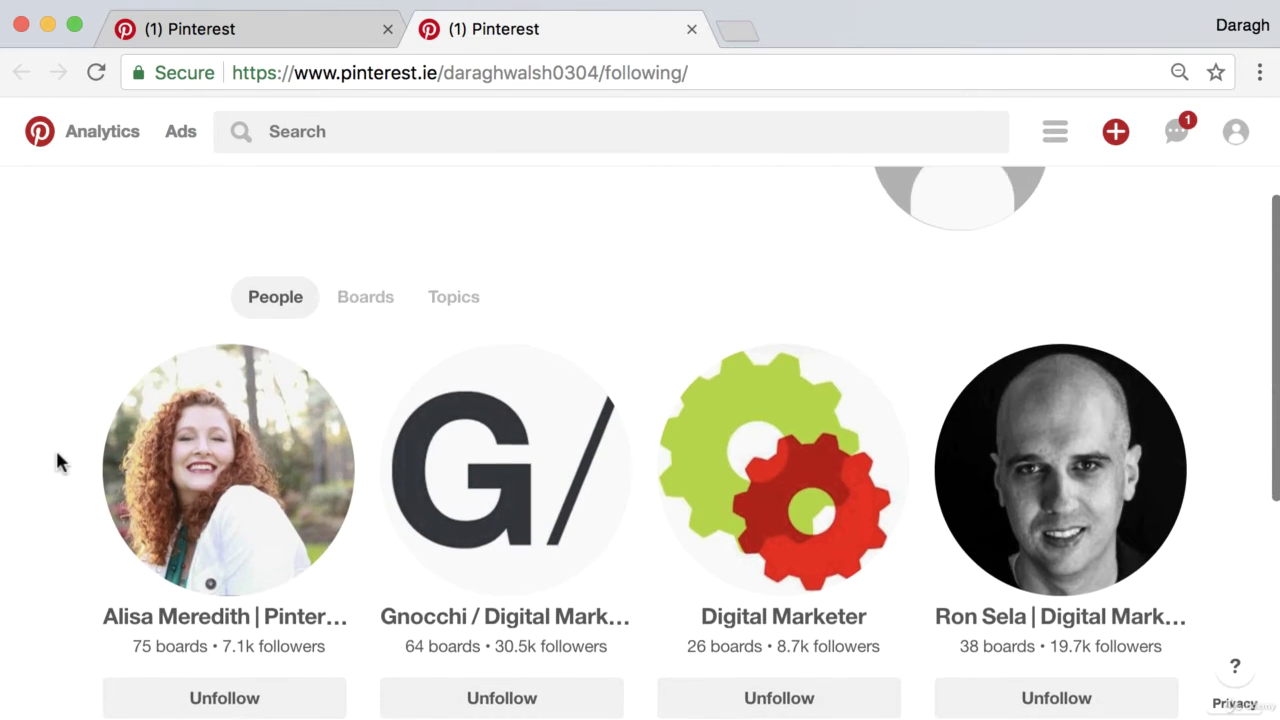
scroll(57, 461, "down", 2)
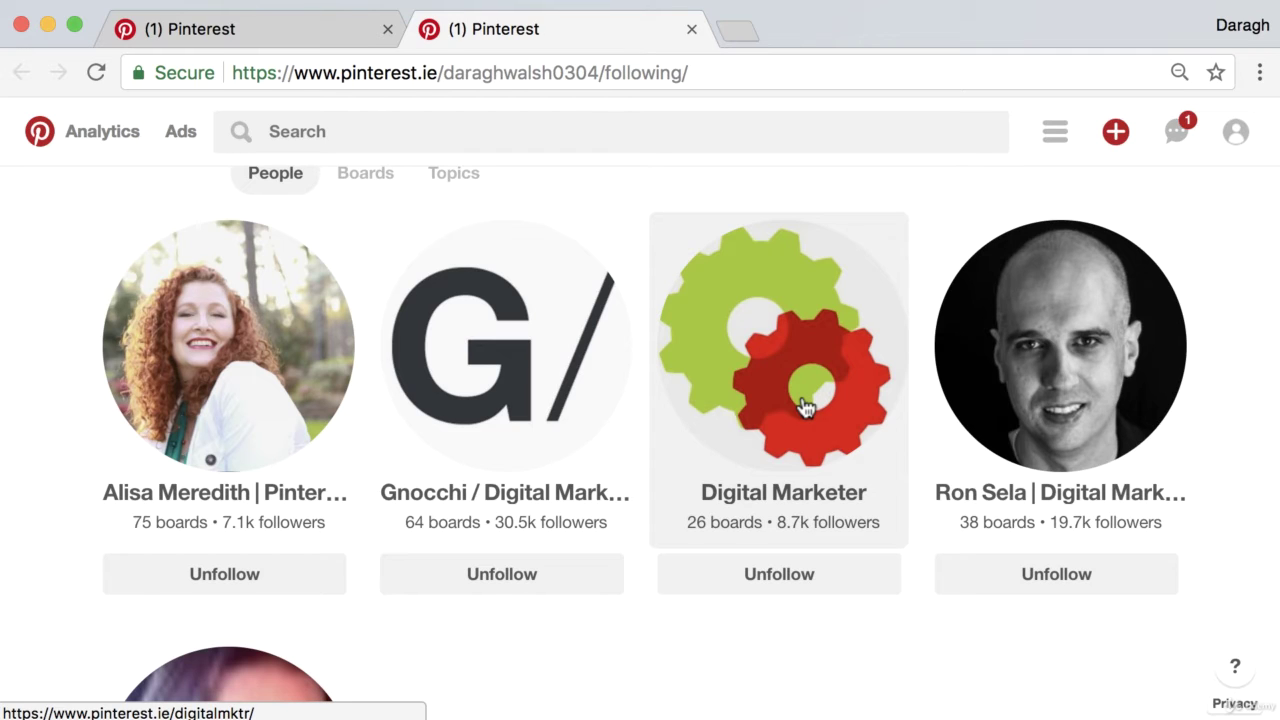
Search Google for 'nike pinterest' in a fresh tab
left_click(735, 31)
type("ni")
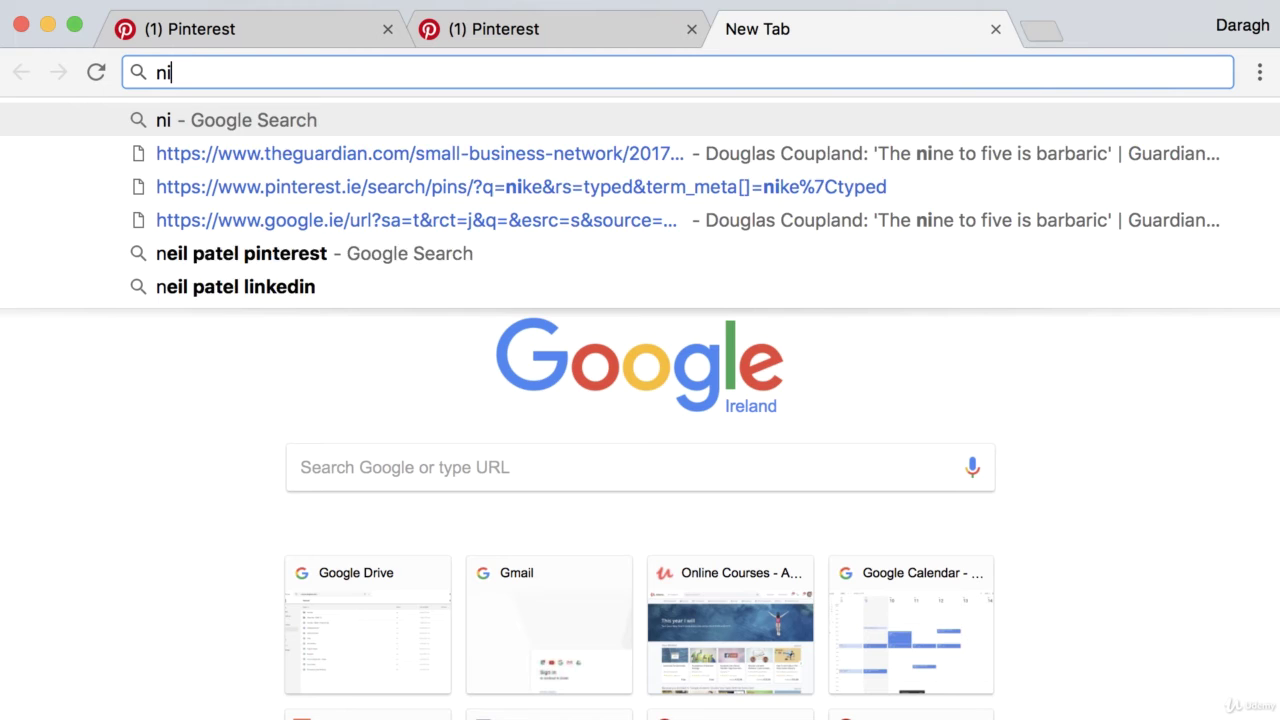
type("ke pintet")
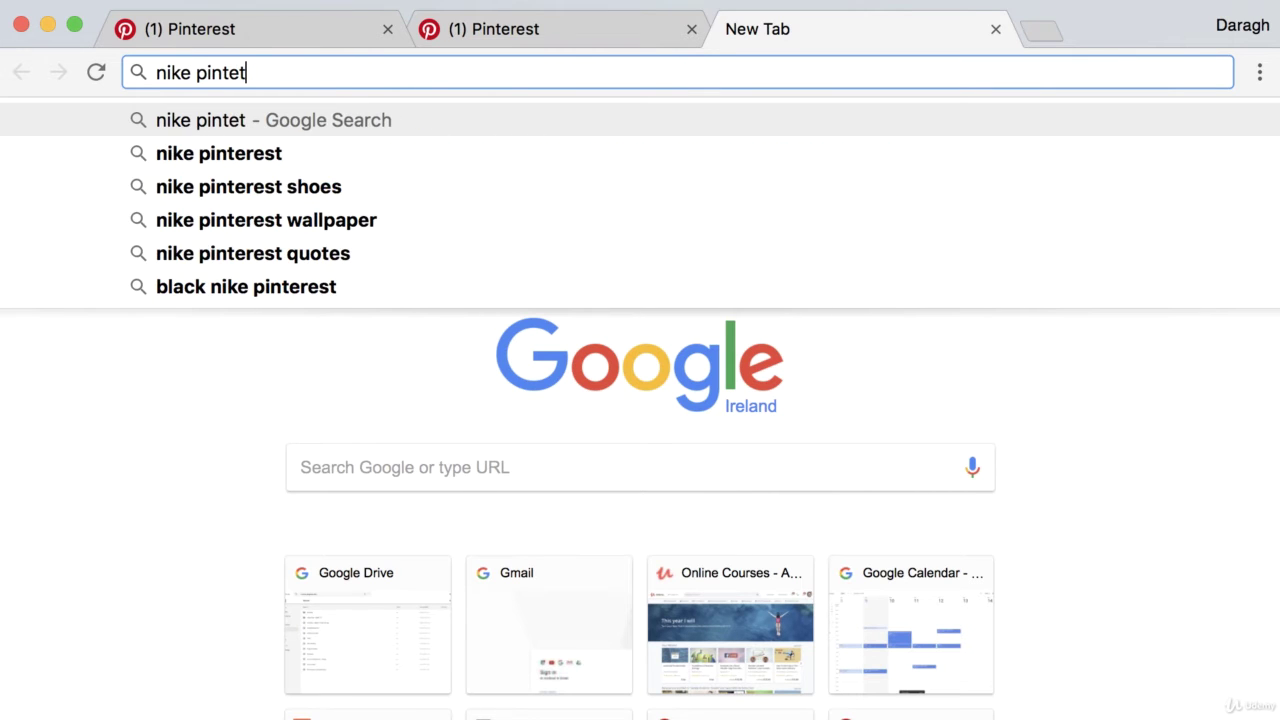
key("BackSpace")
type("r")
key("Return")
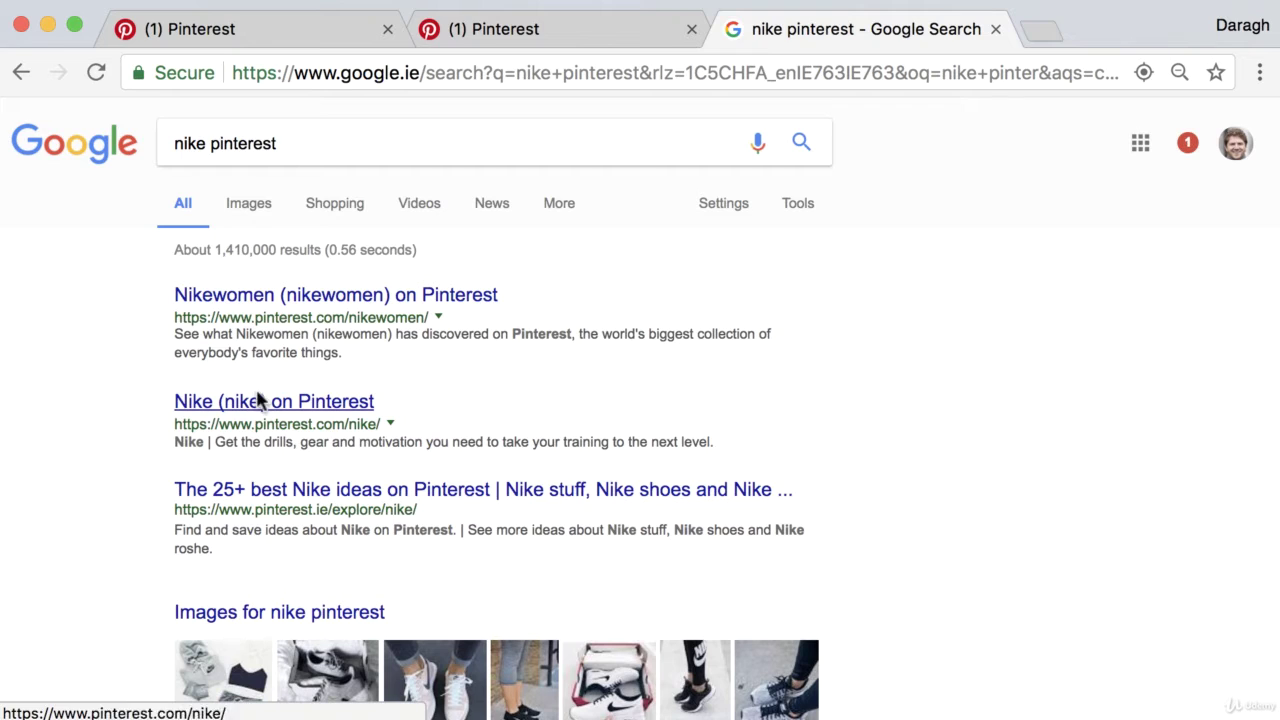
View Nike's Pinterest profile, then search 'hubspo' on Pinterest and open HubSpot's profile
left_click(258, 400)
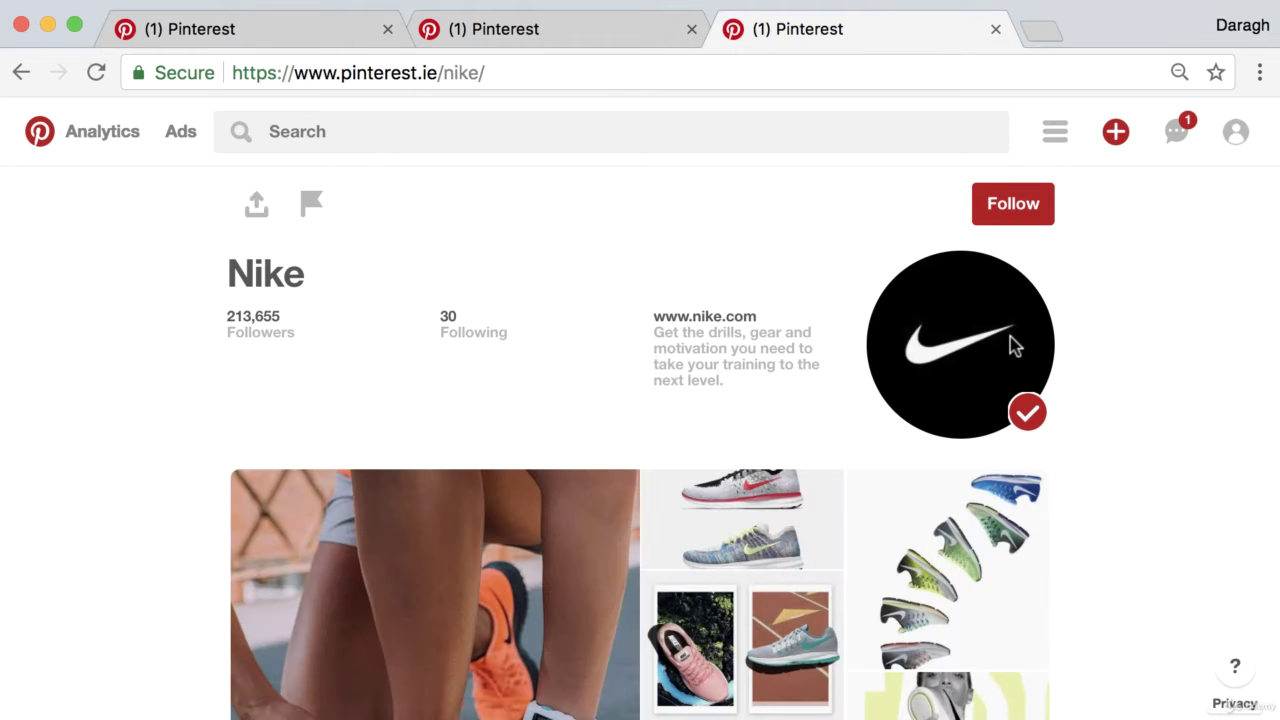
left_click(460, 138)
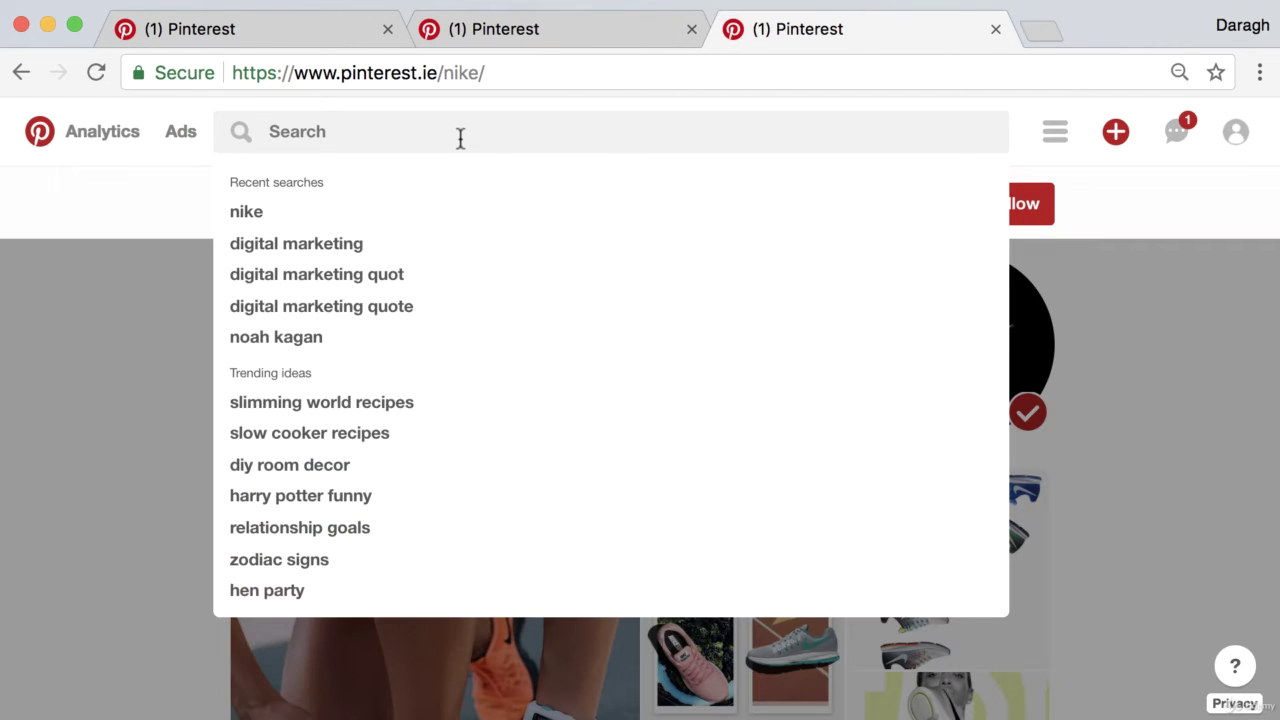
type("hubspot templates")
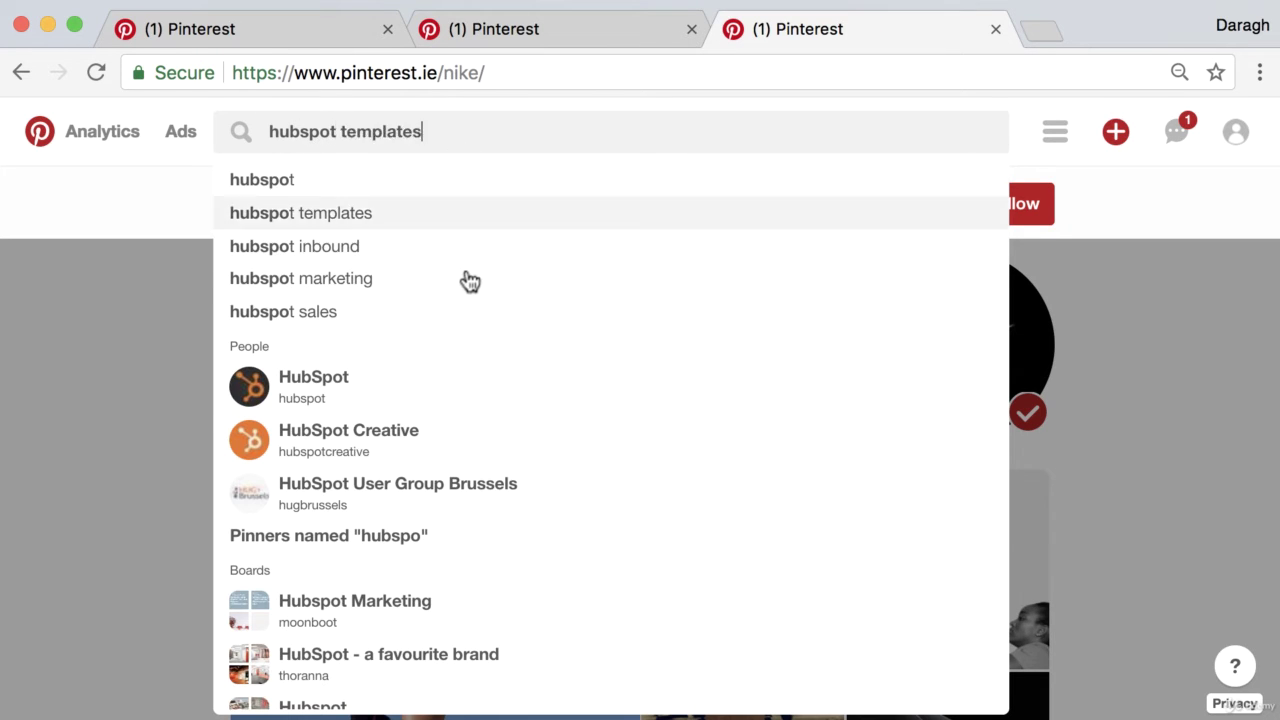
left_click(462, 387)
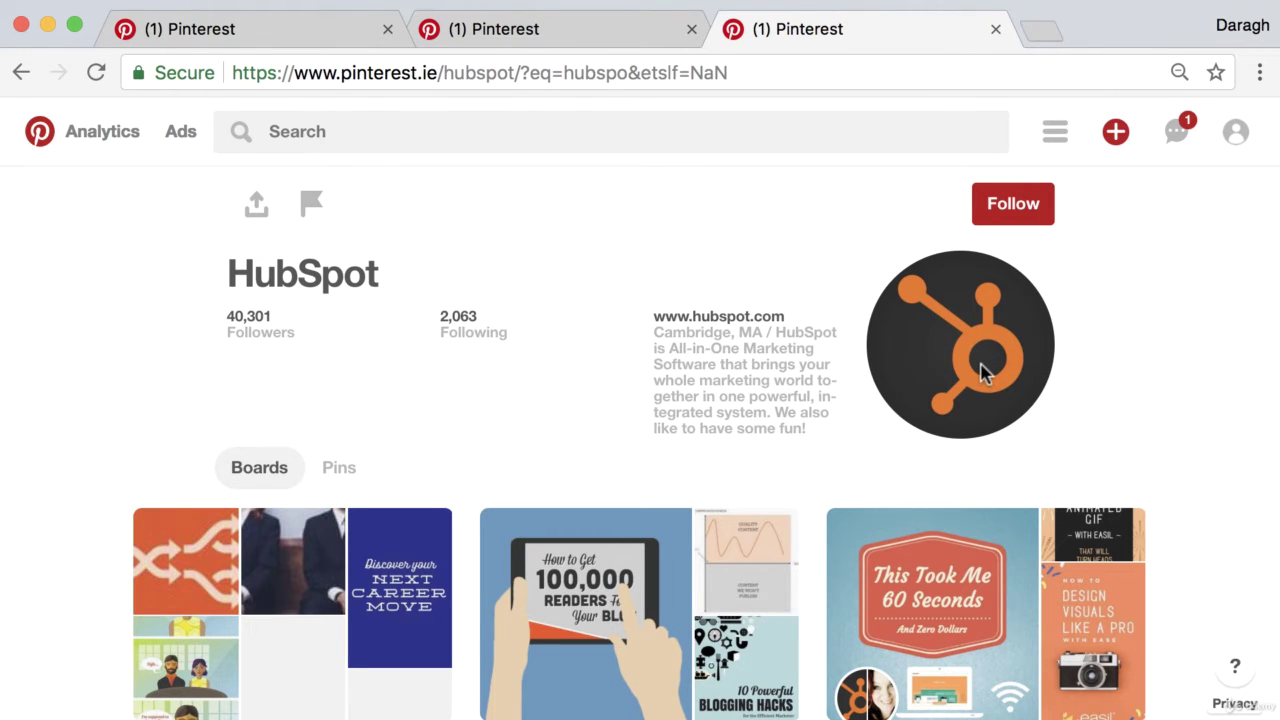
In Settings > Profile, change the profile picture to profile.jpg from the Desktop
key("ctrl+Tab")
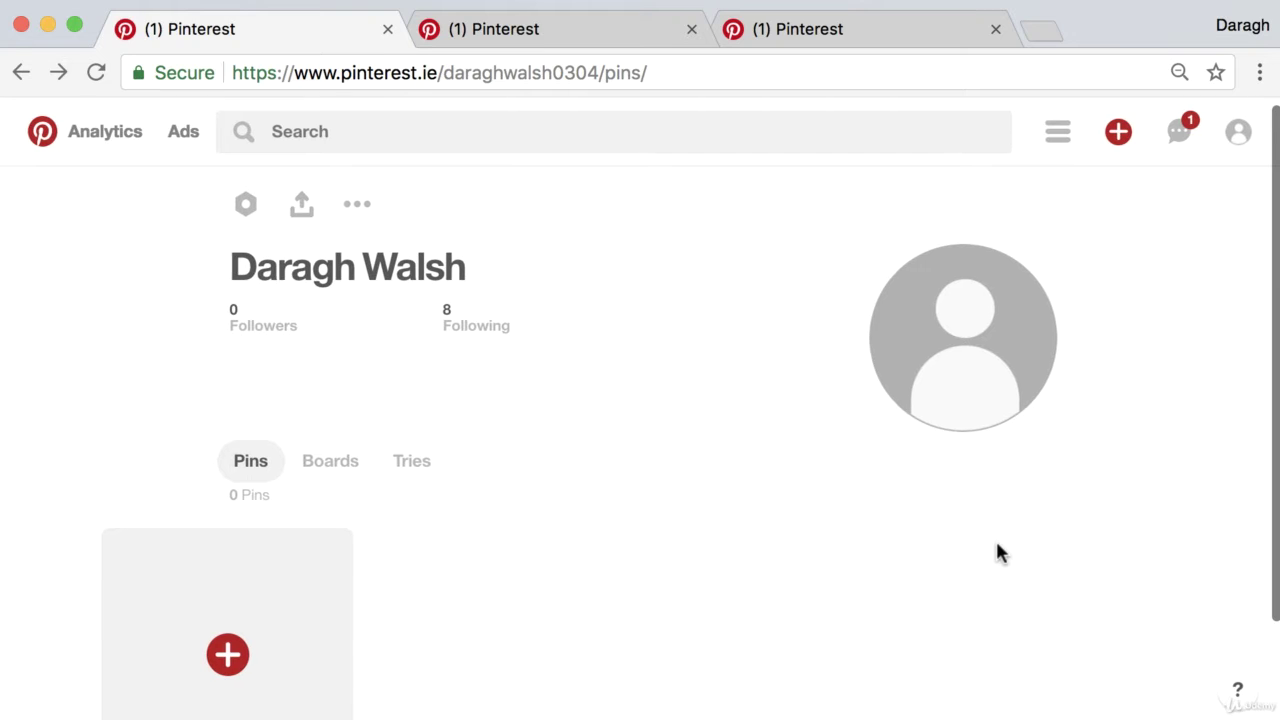
left_click(244, 205)
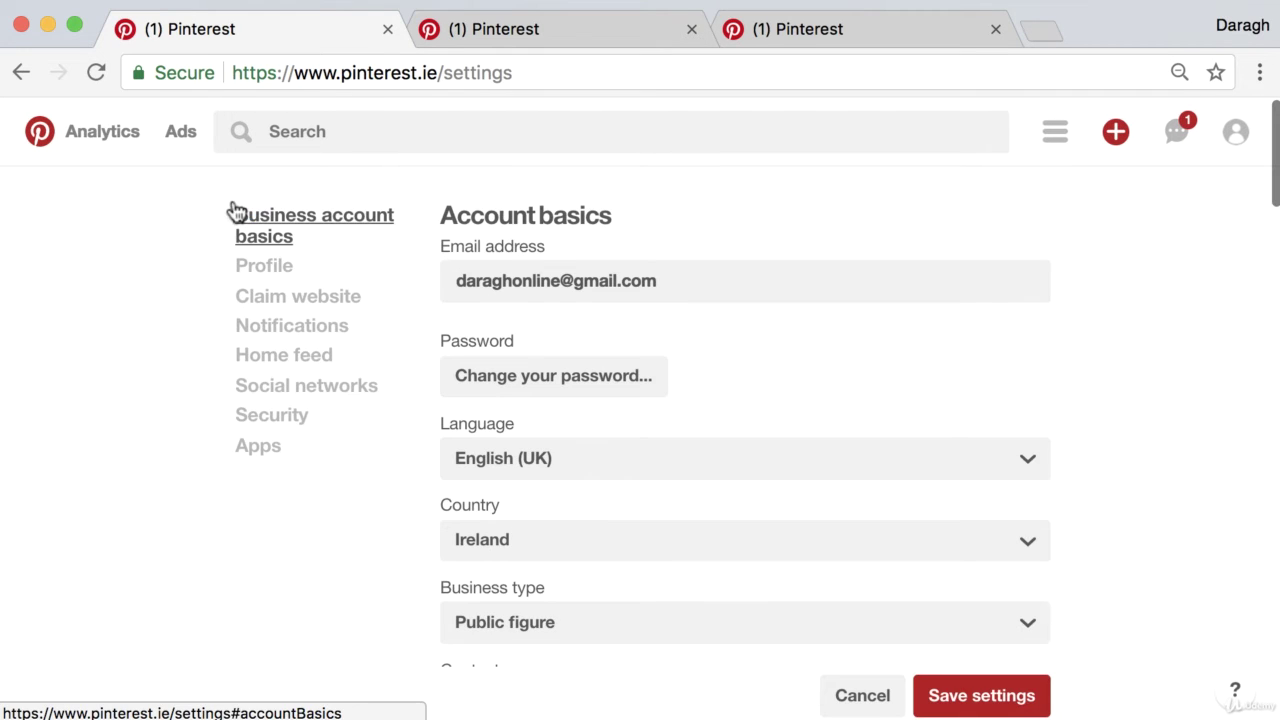
left_click(294, 280)
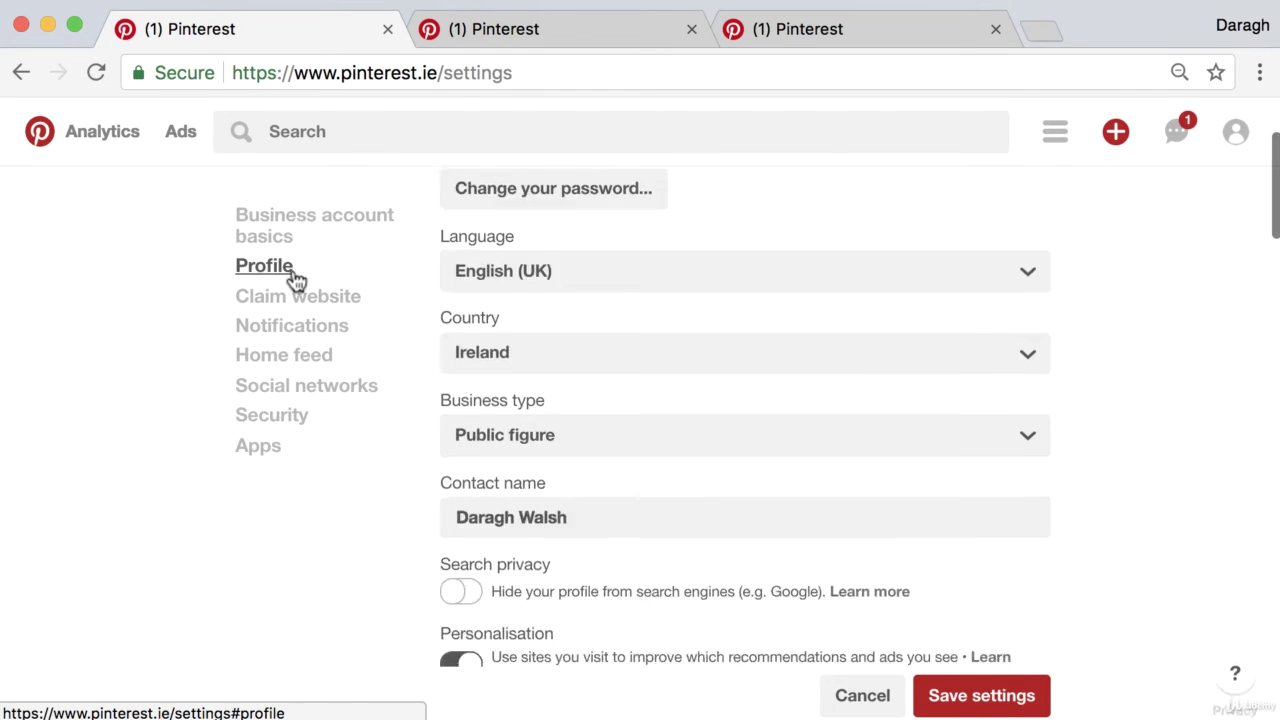
left_click(632, 400)
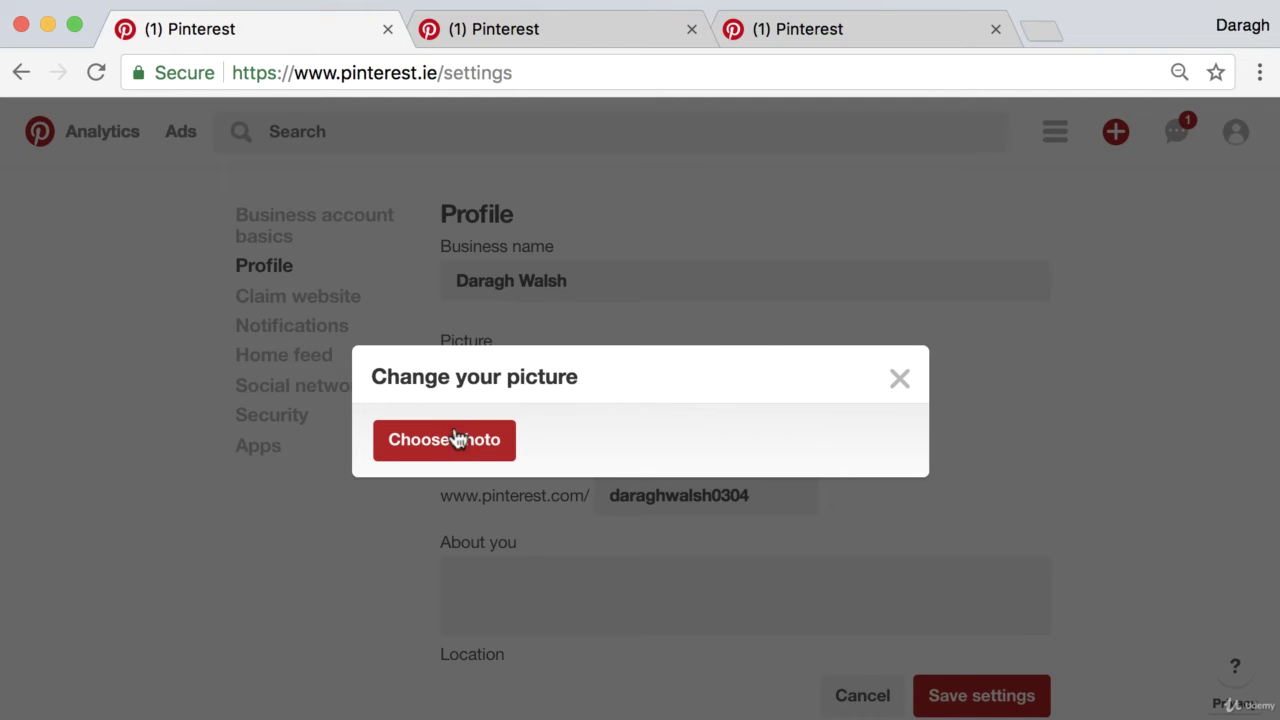
left_click(456, 439)
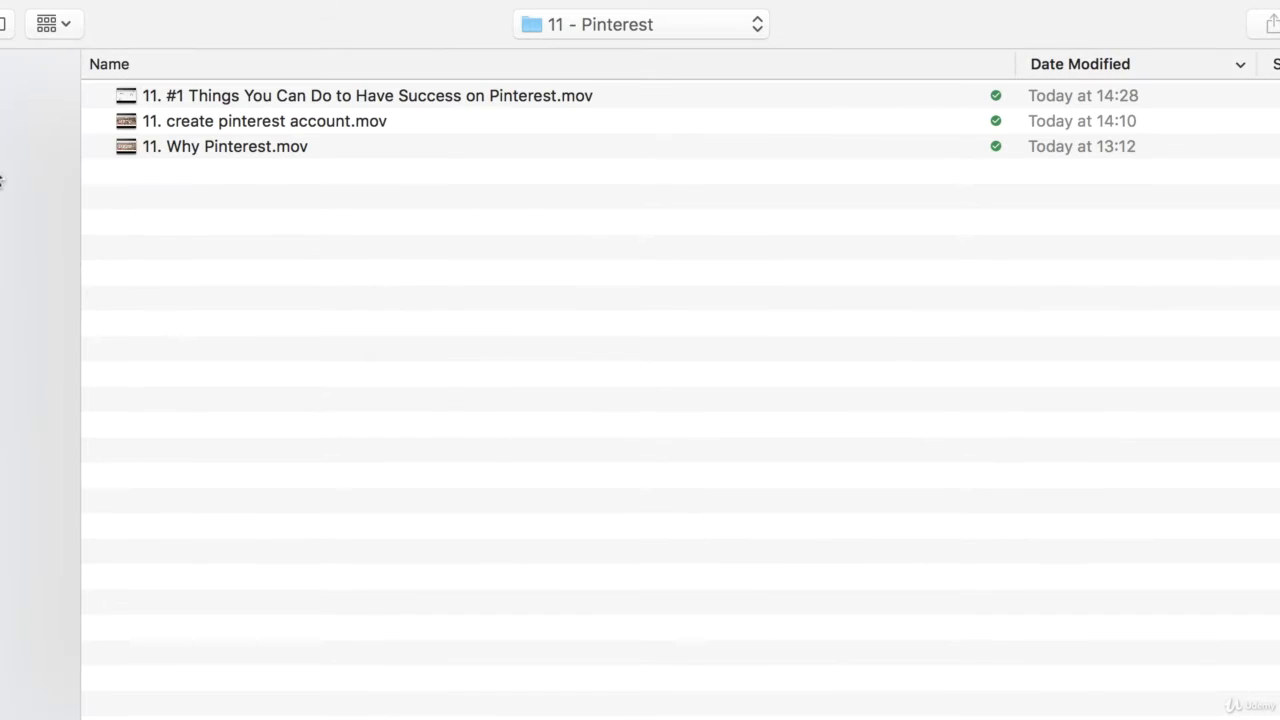
left_click(4, 133)
left_click(172, 125)
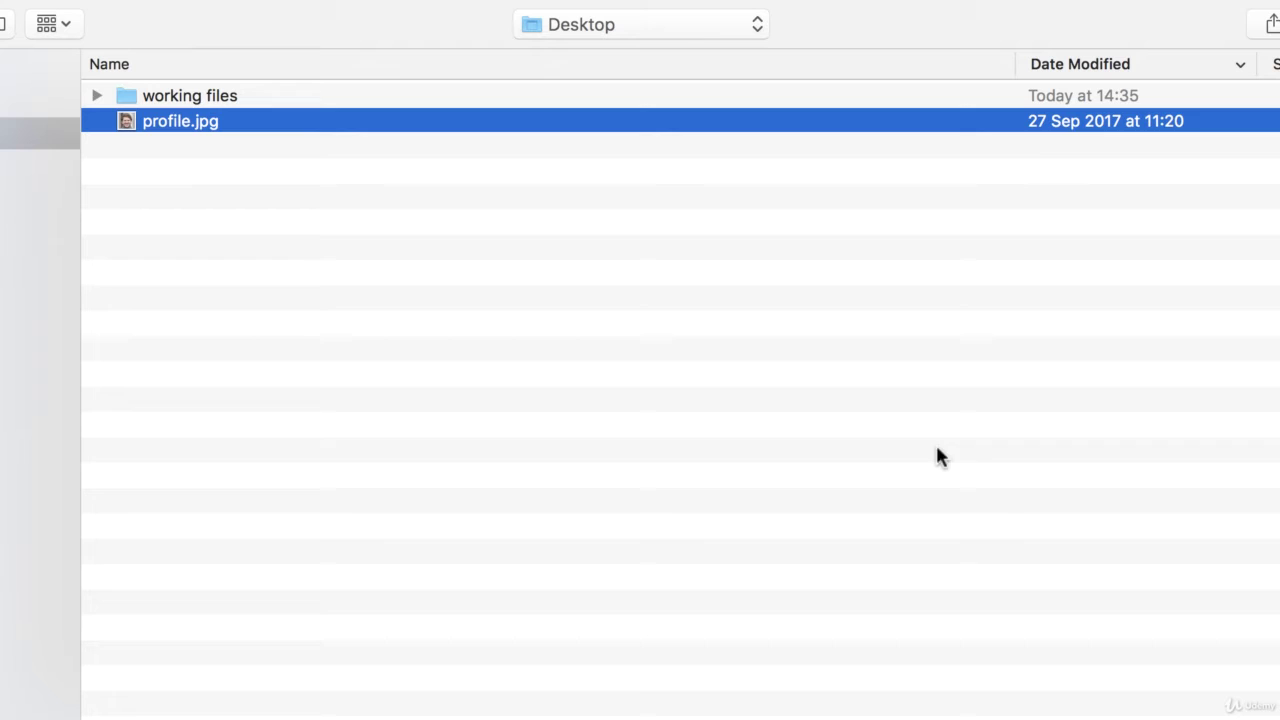
key("Return")
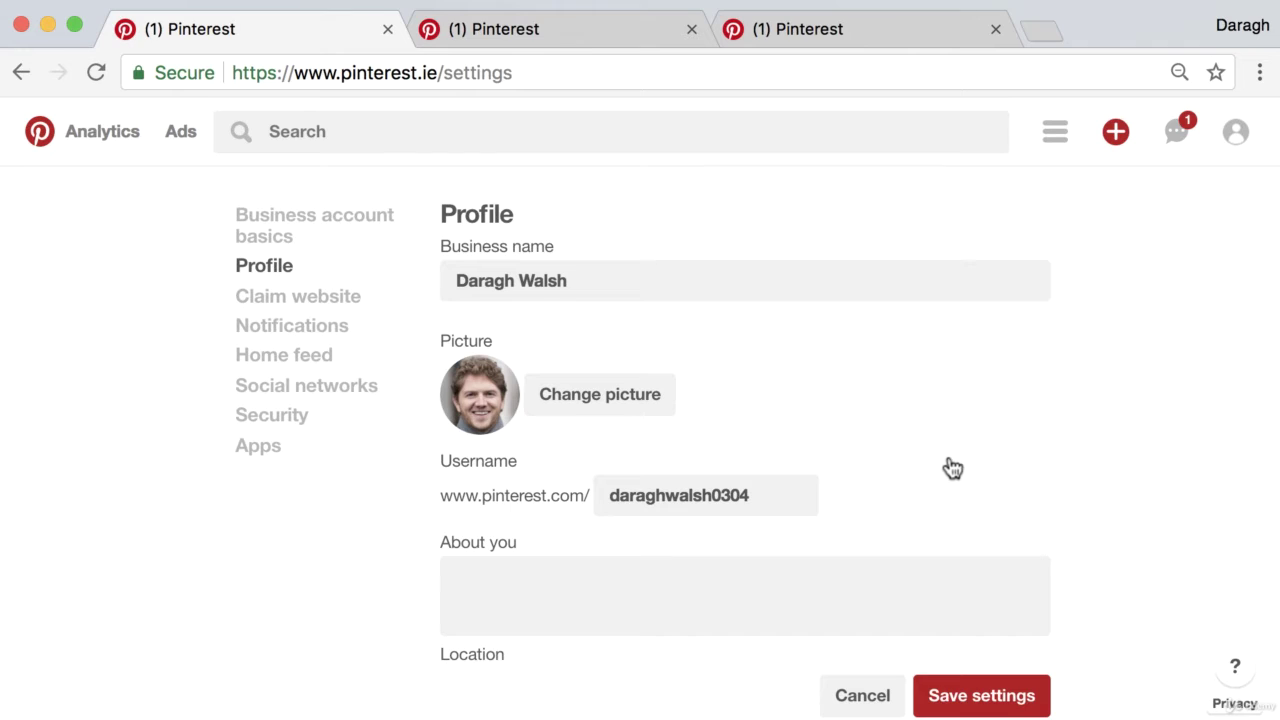
key("Tab")
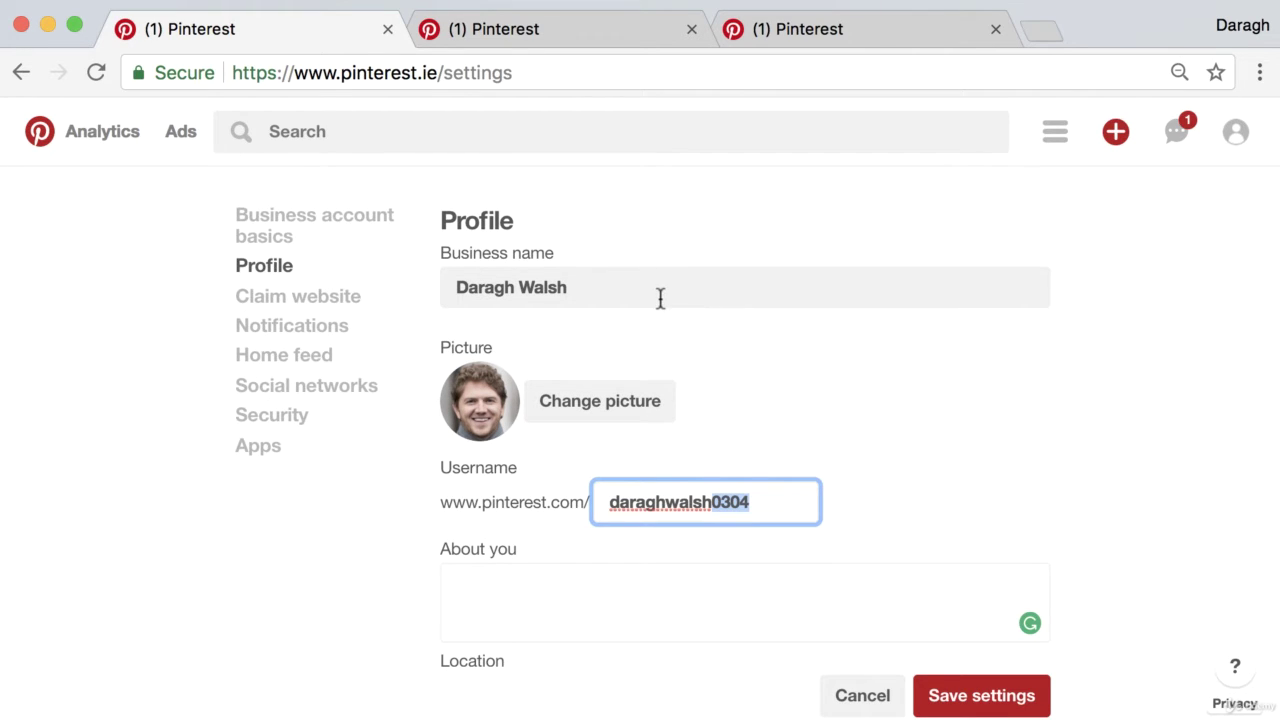
left_click(700, 335)
left_click(621, 283)
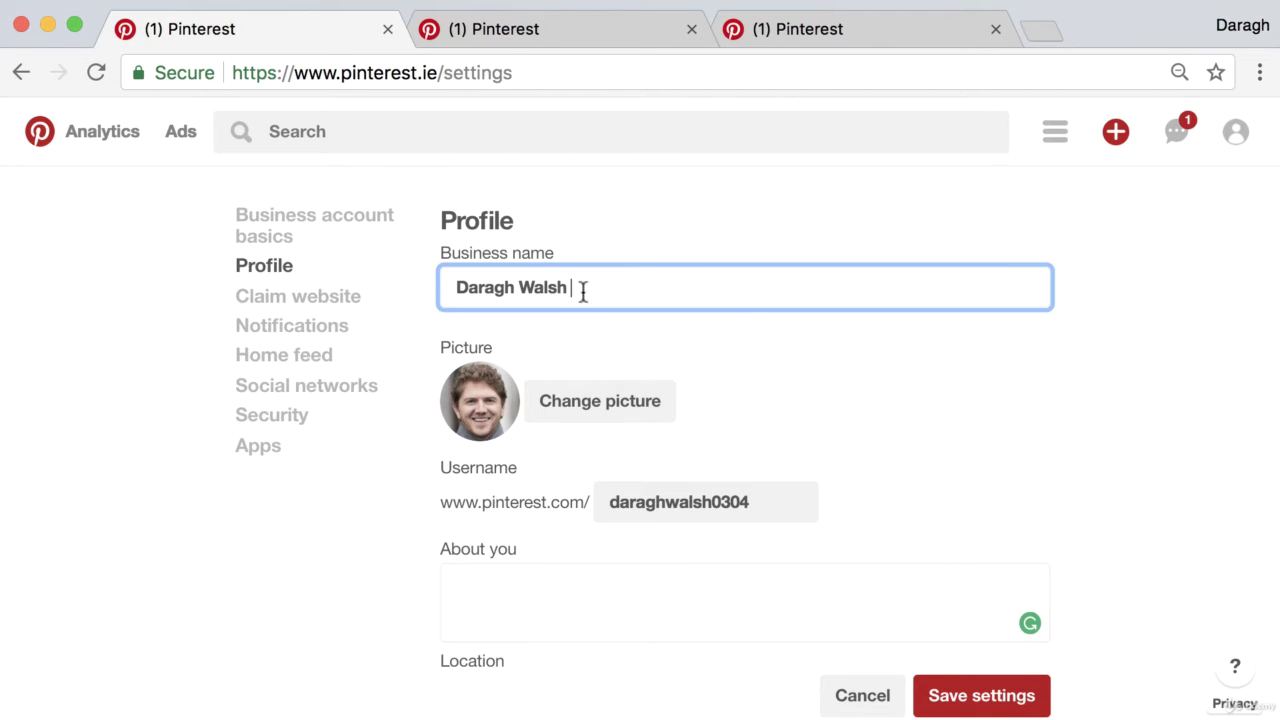
Open the followed profiles, including Gnocchi and the Digital Marketer, each in its own tab
left_click(575, 33)
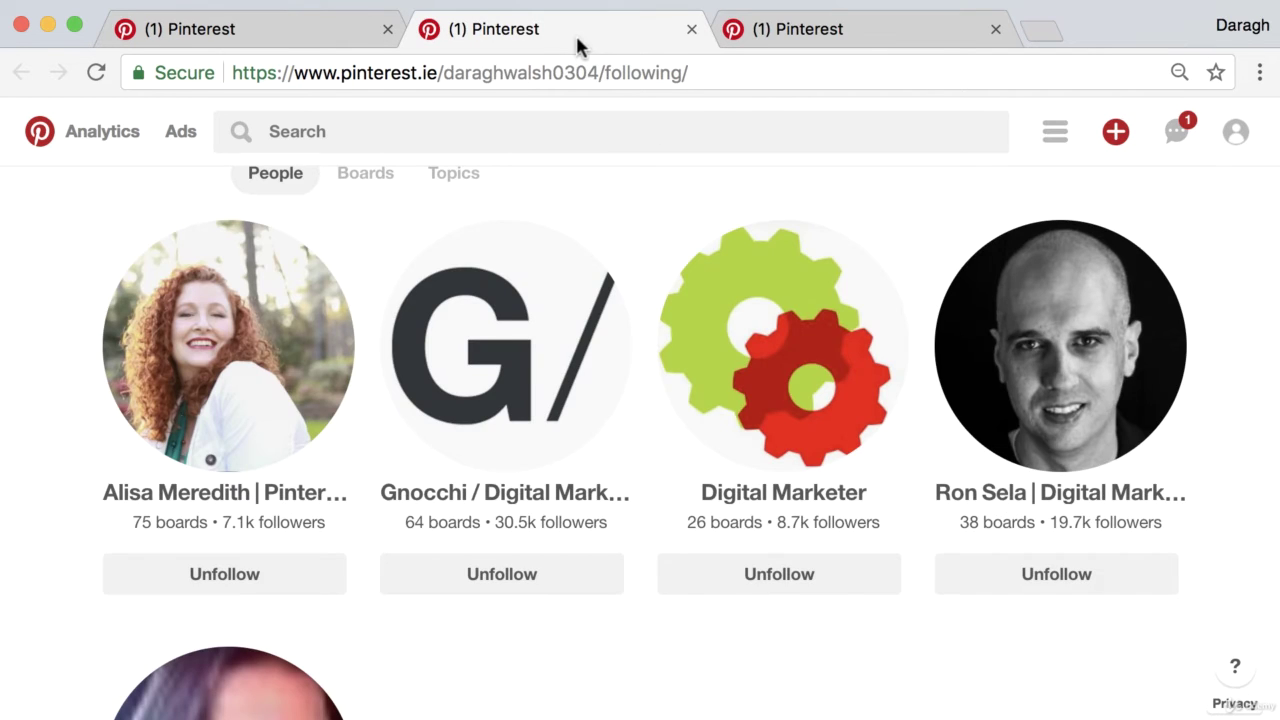
right_click(288, 507)
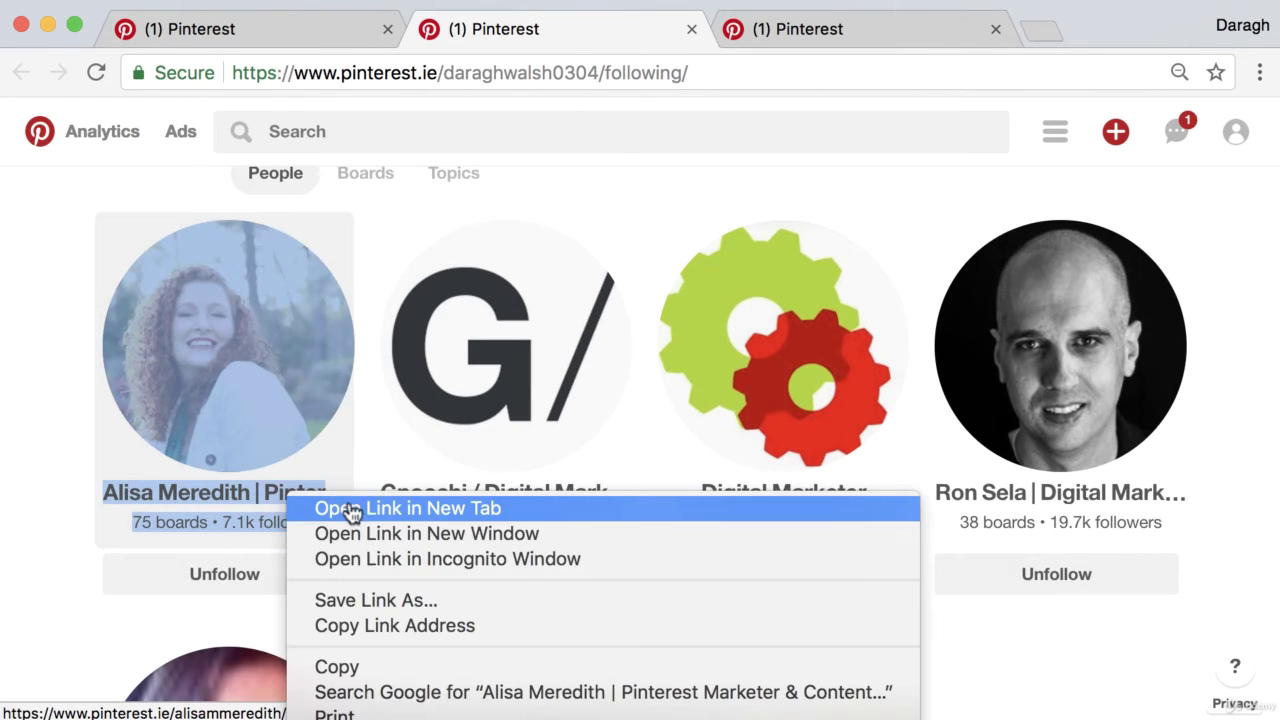
left_click(328, 508)
right_click(568, 503)
left_click(610, 508)
right_click(795, 507)
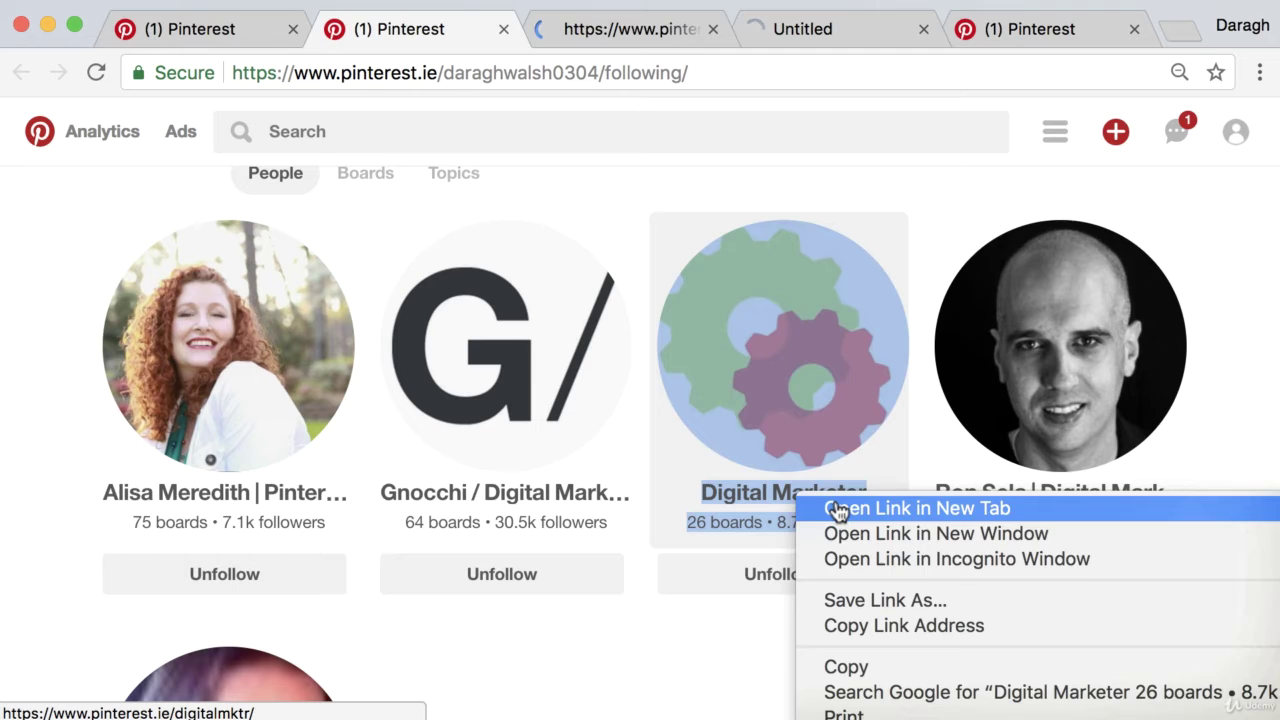
left_click(925, 512)
right_click(1045, 503)
scroll(800, 510, "down", 4)
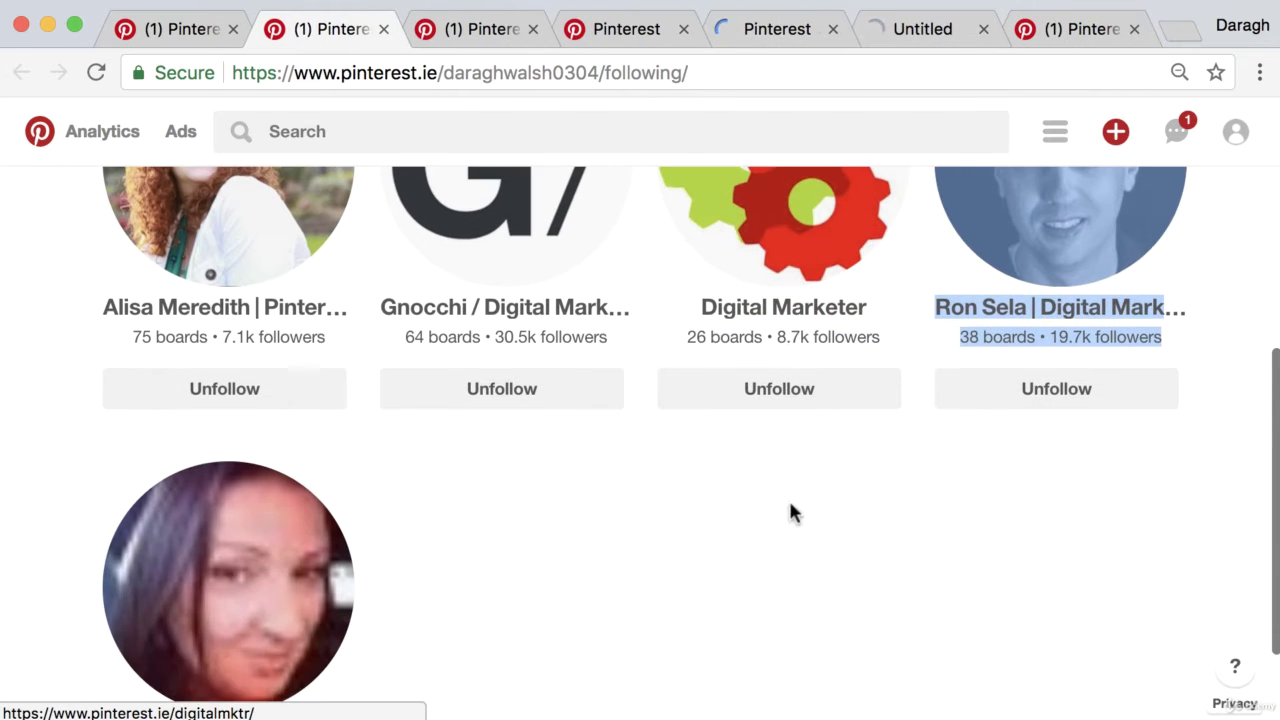
scroll(383, 615, "down", 3)
right_click(295, 600)
left_click(318, 605)
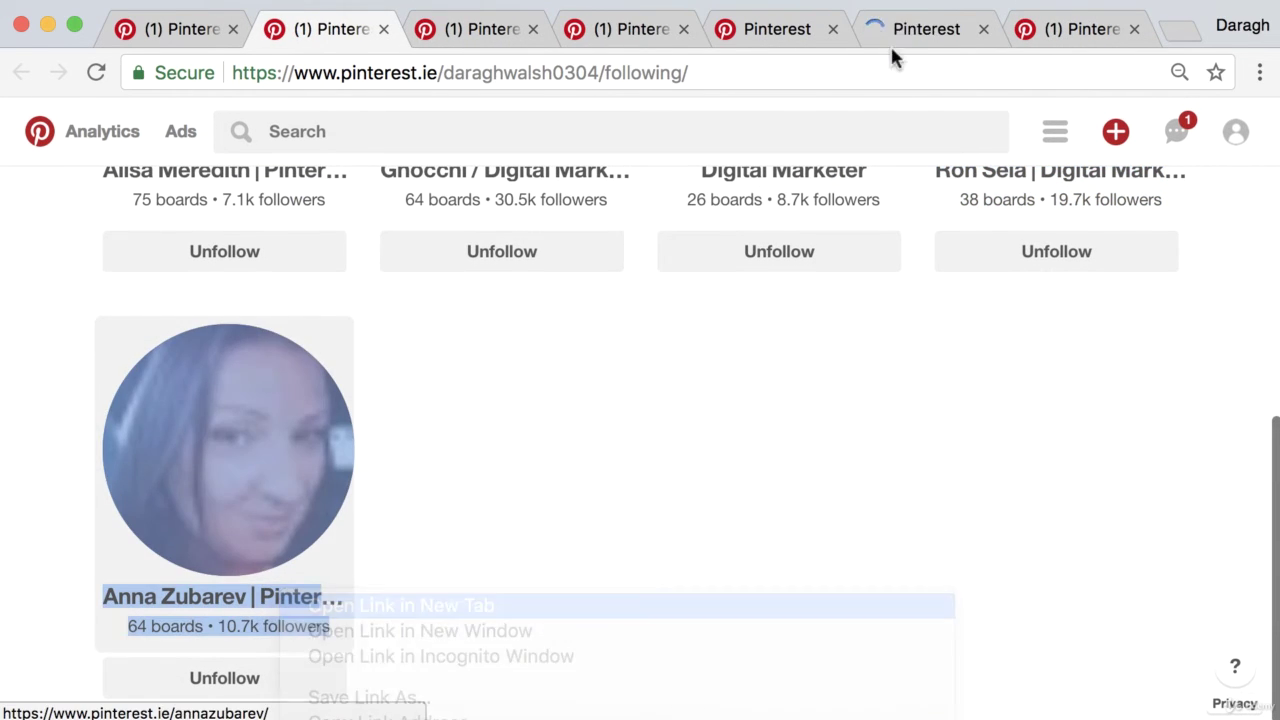
Compare each profile's title wording and divider, then return to the profile settings tab
left_click(449, 33)
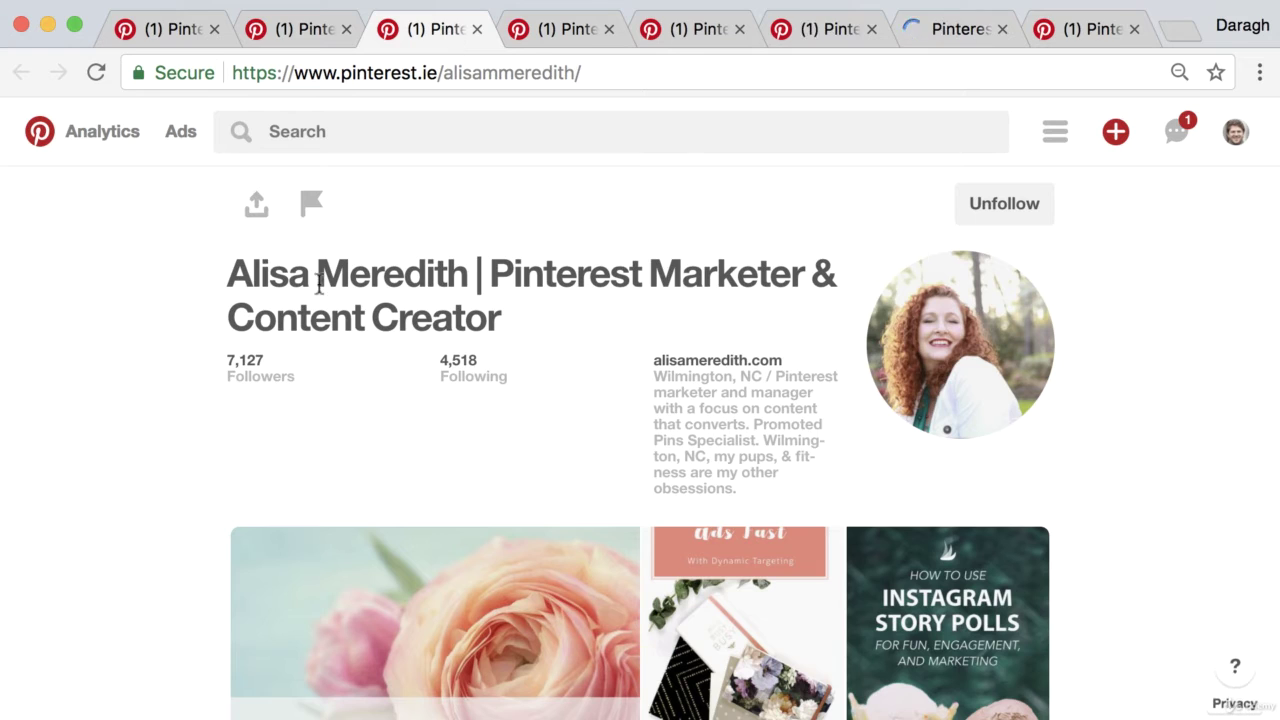
left_click_drag(222, 275, 495, 275)
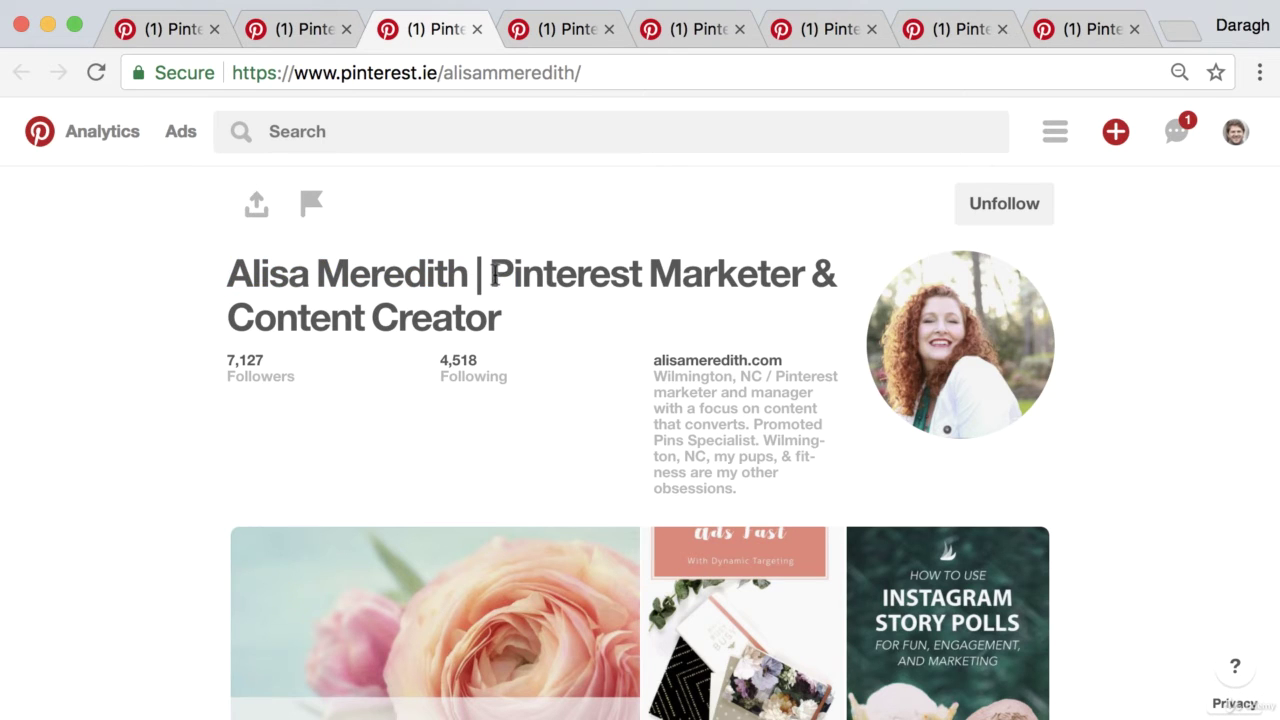
left_click_drag(492, 277, 755, 300)
left_click(560, 311)
left_click_drag(489, 276, 805, 278)
left_click(560, 30)
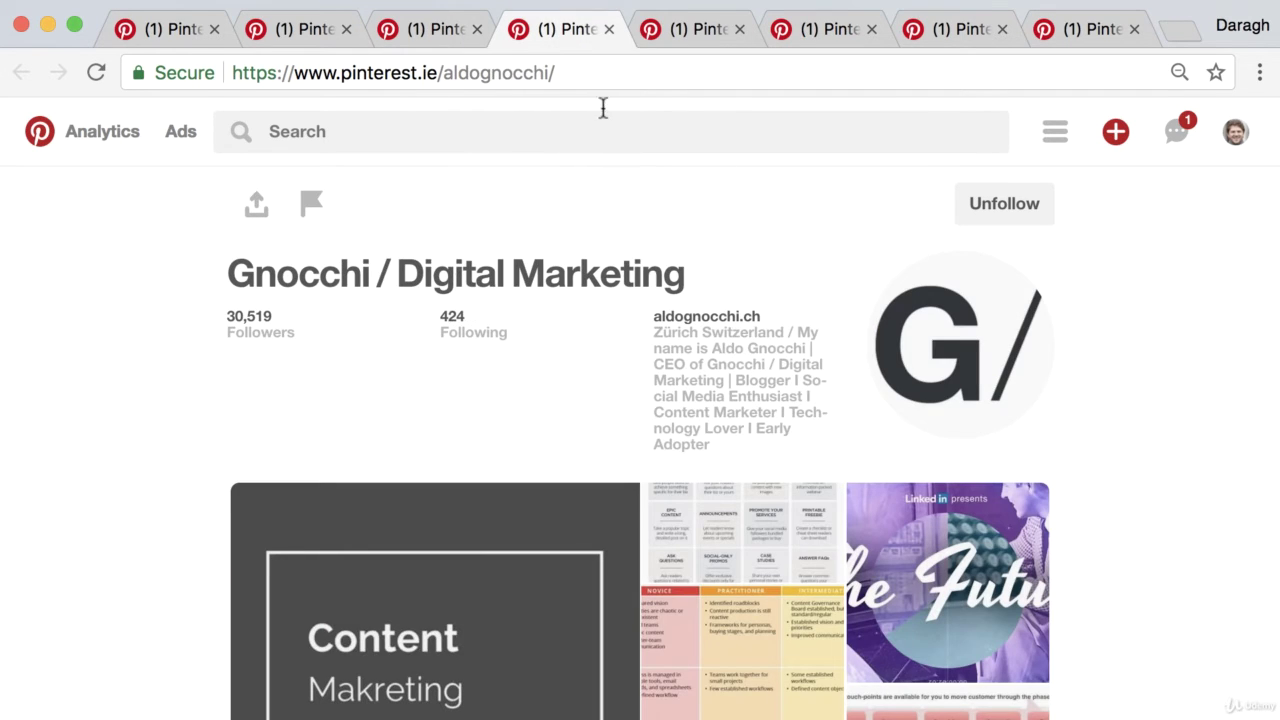
left_click_drag(397, 276, 700, 278)
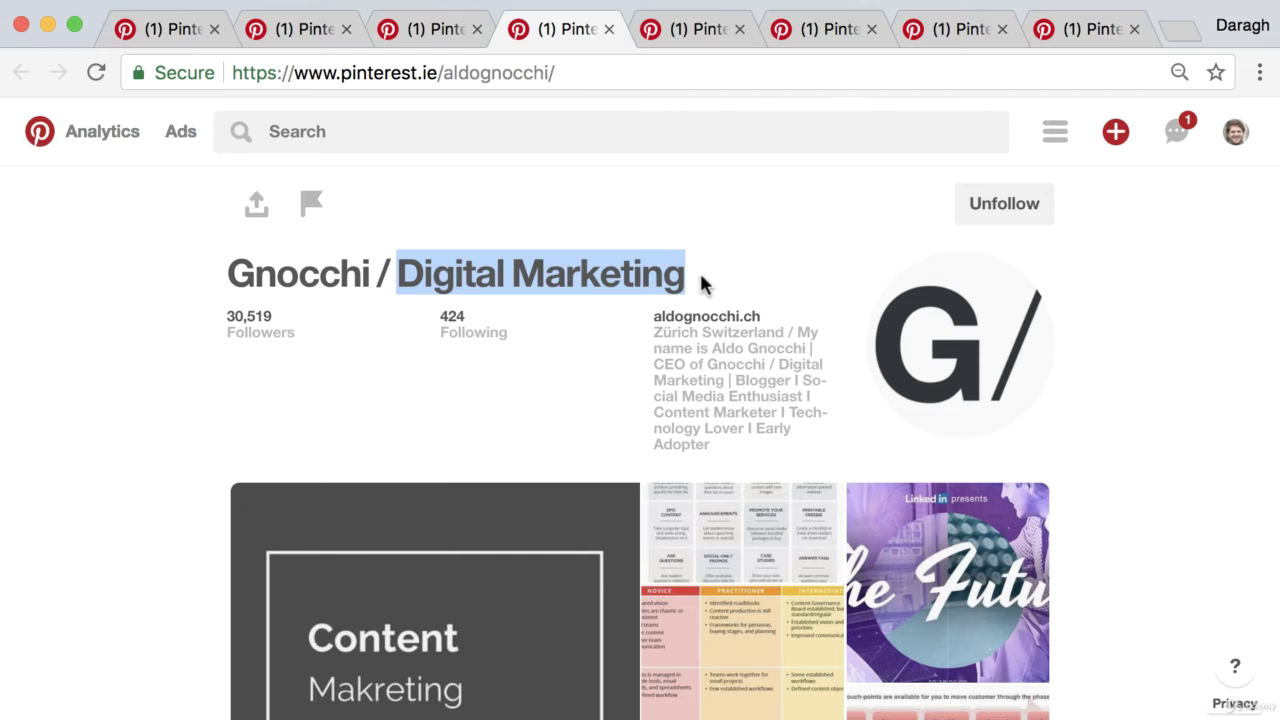
left_click(699, 32)
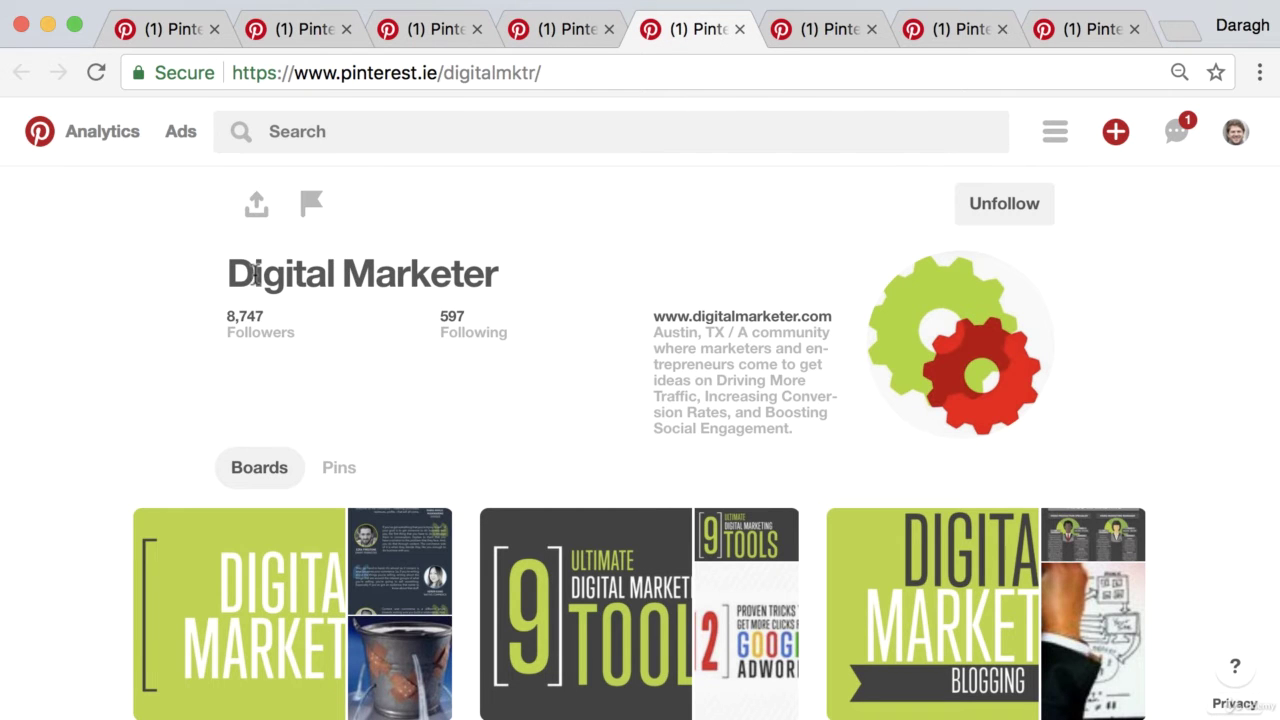
left_click(814, 30)
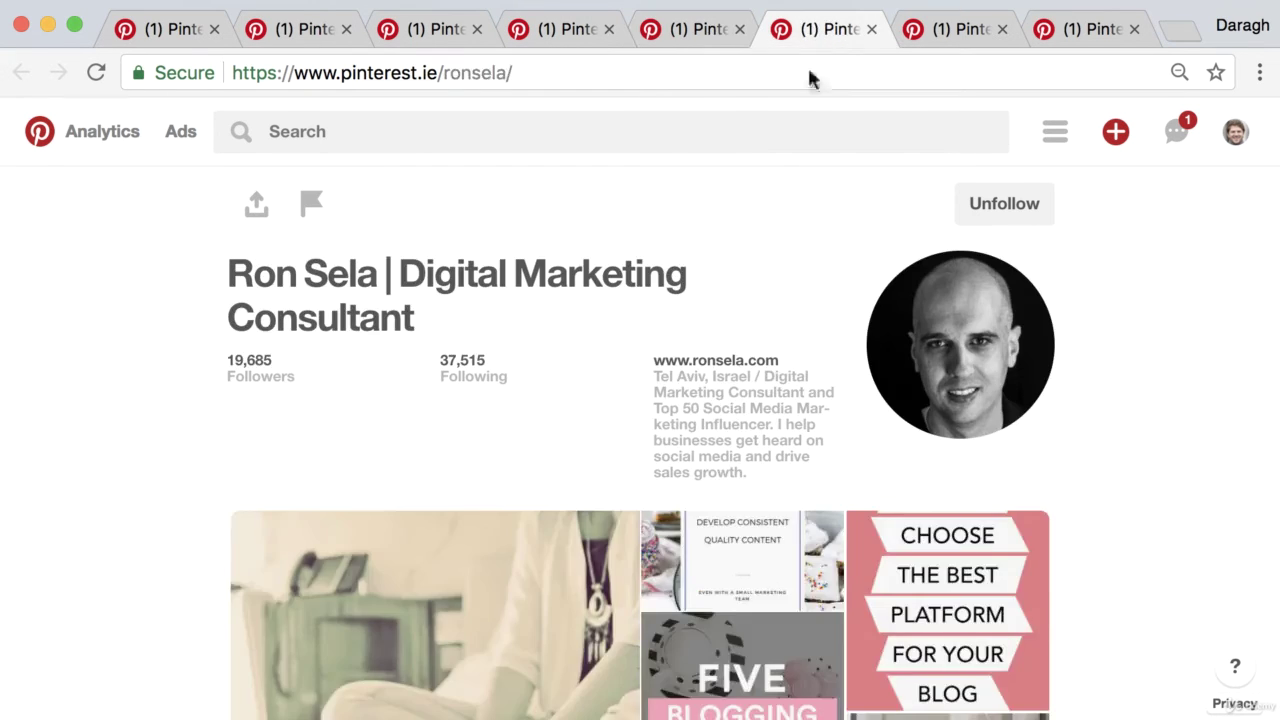
left_click_drag(409, 284, 418, 320)
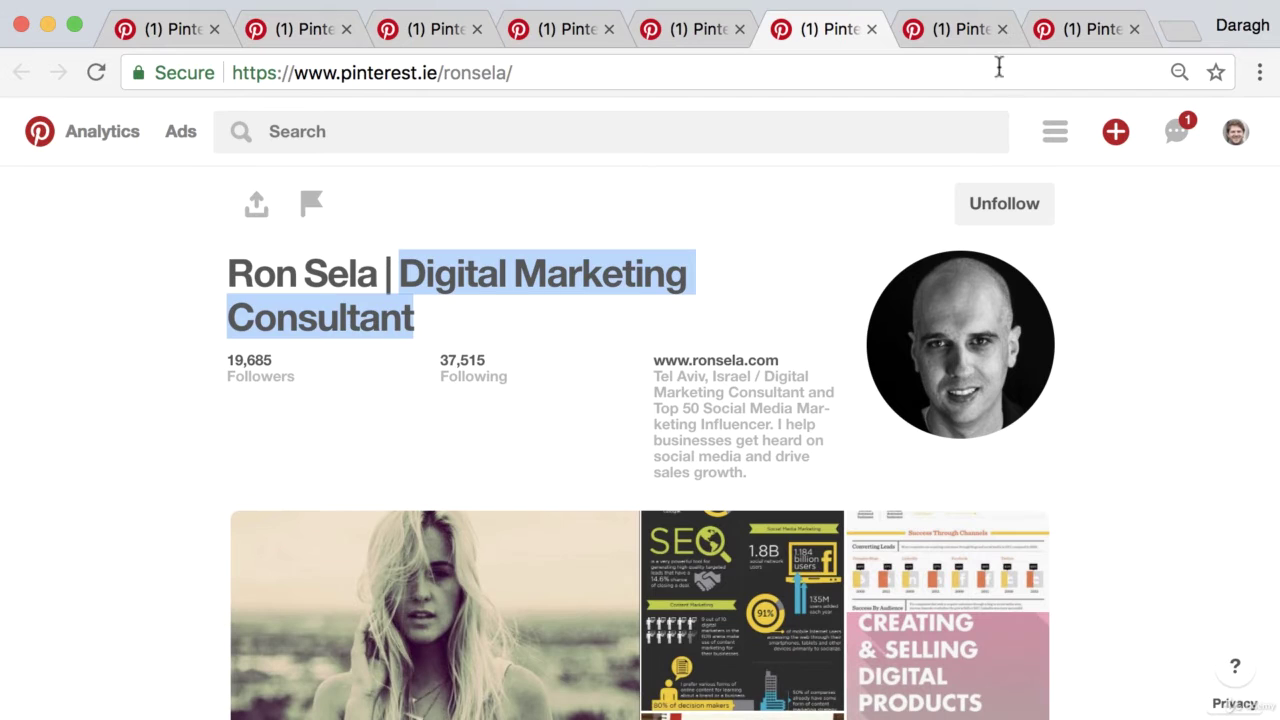
left_click(940, 34)
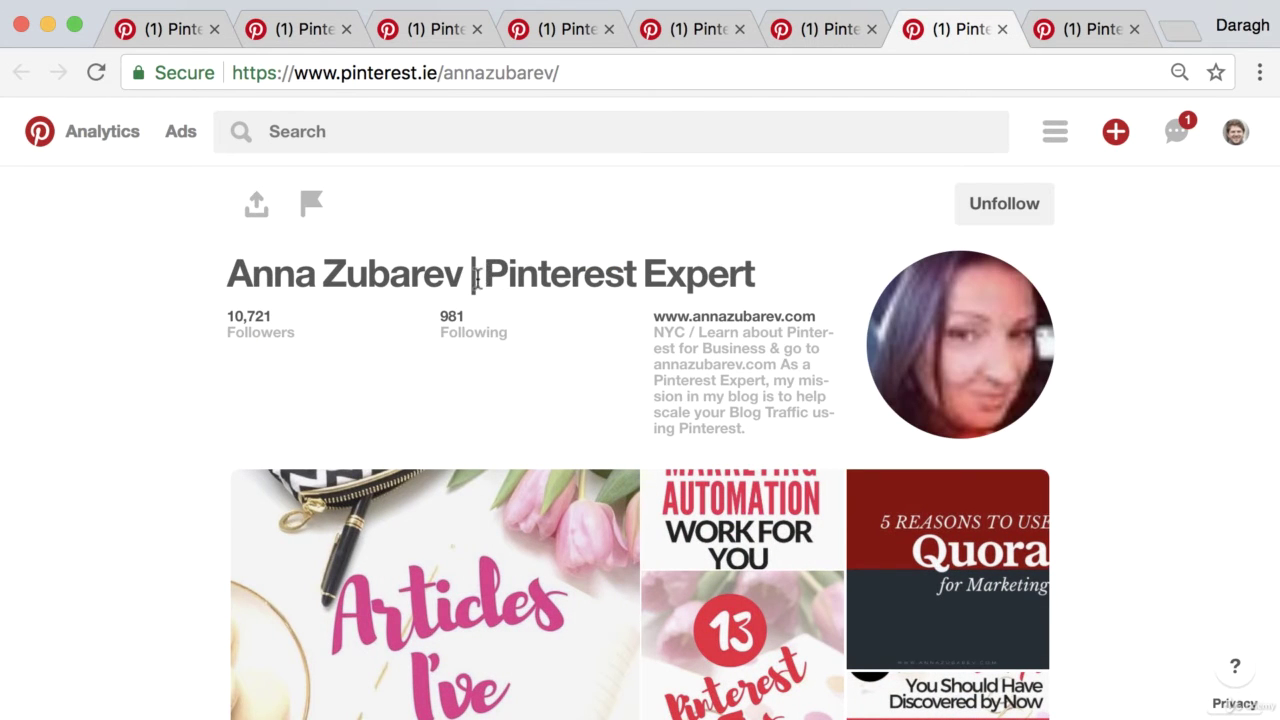
mouse_move(470, 274)
left_mouse_down()
mouse_move(535, 276)
mouse_move(485, 280)
left_mouse_up()
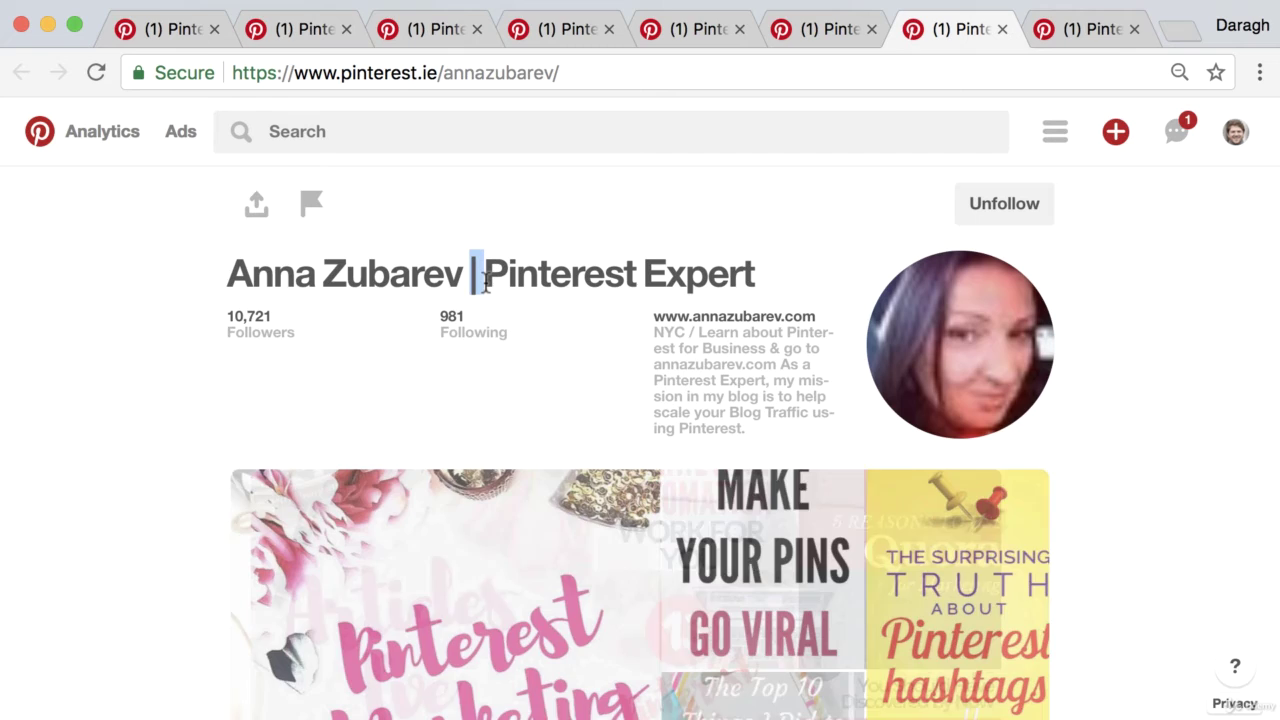
left_click(183, 30)
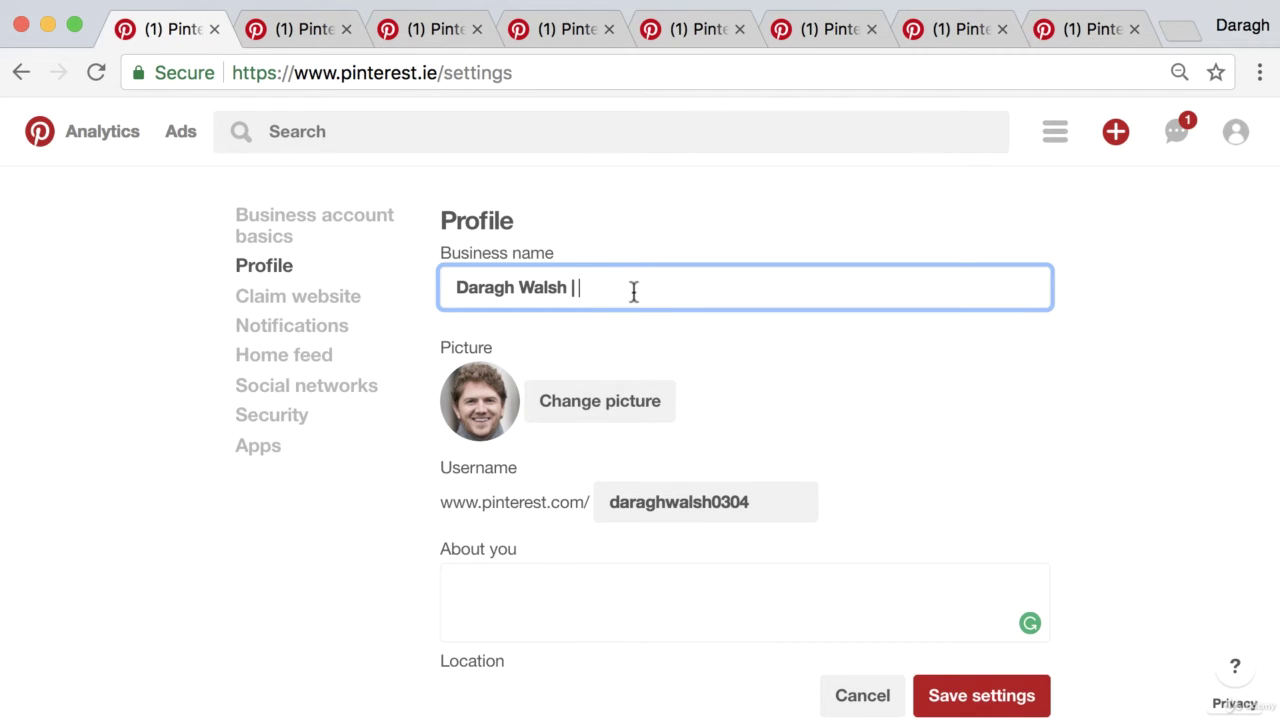
Type 'Digital Marketing Expert' after the divider in the Business name field
type("Digital Marketing E")
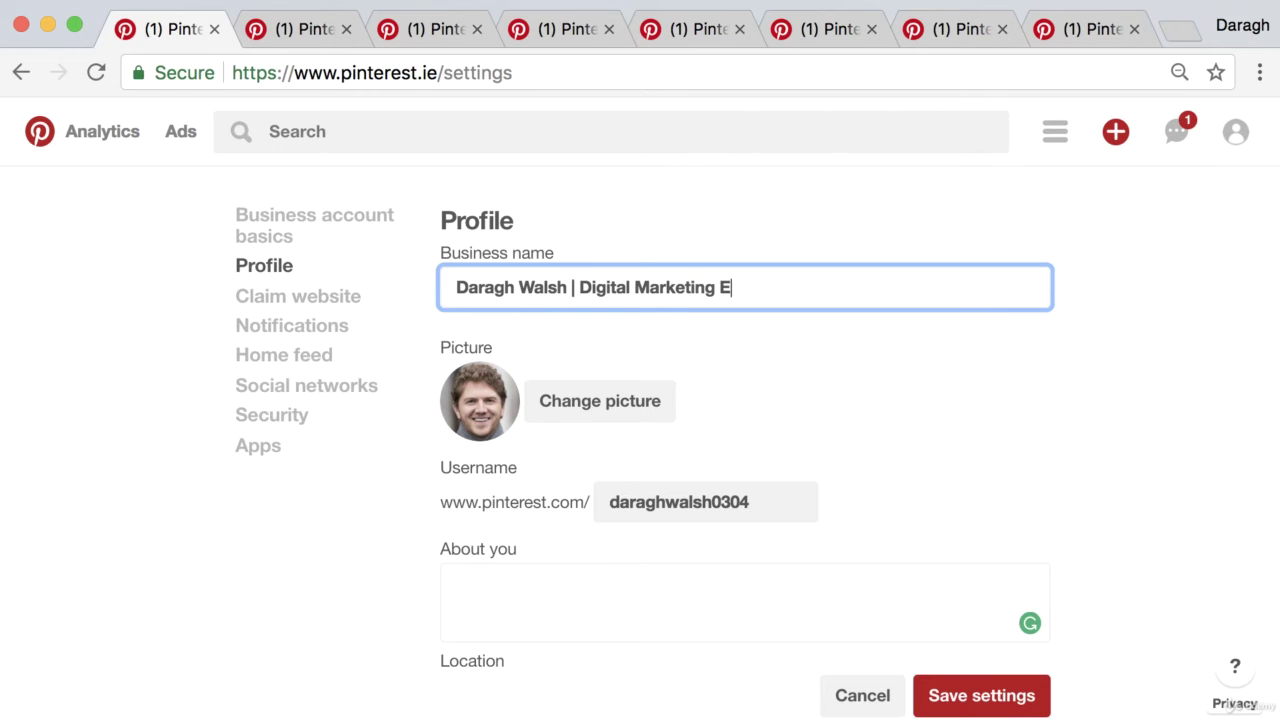
type("X")
key("BackSpace")
type("xpo")
left_click(851, 400)
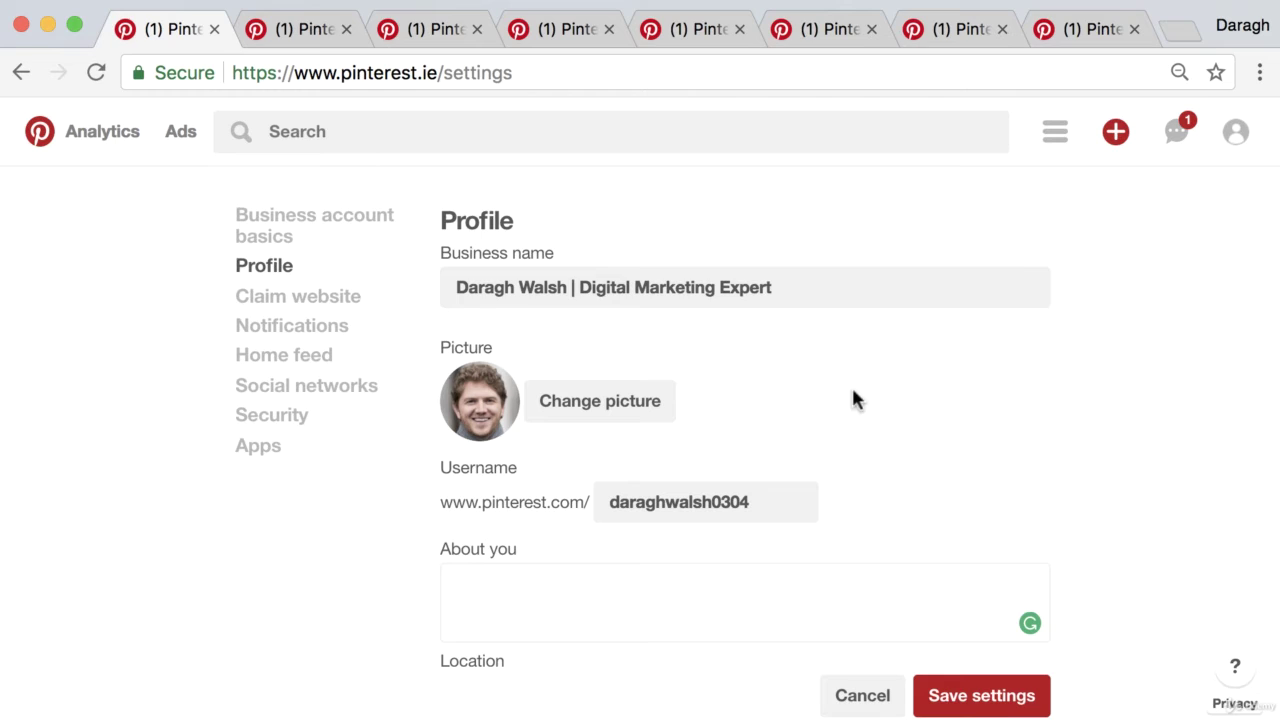
left_click_drag(457, 287, 778, 288)
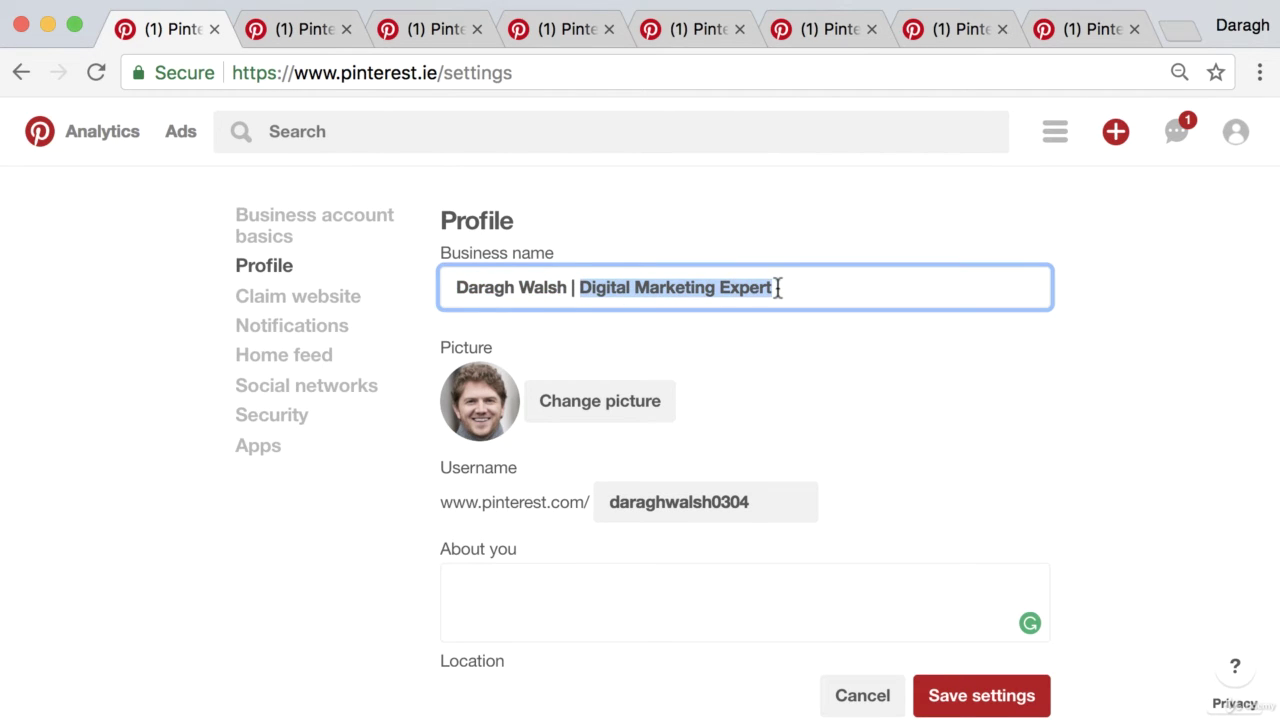
left_click(782, 372)
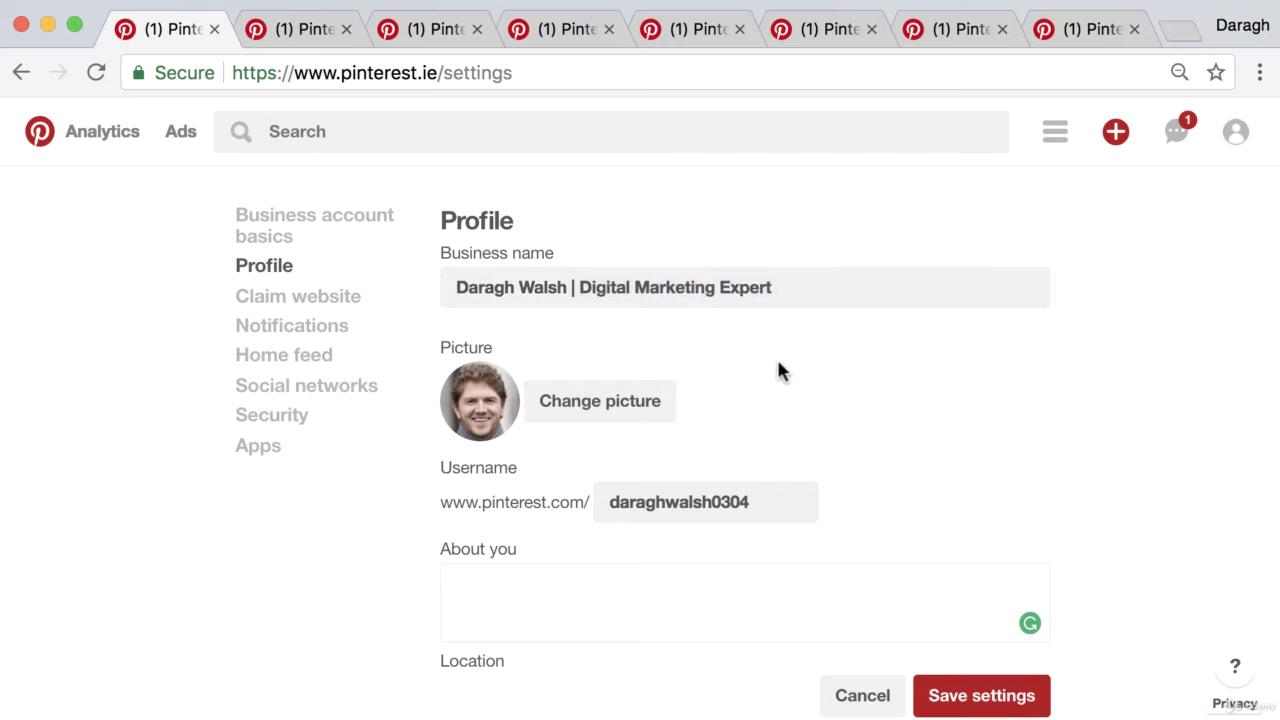
left_click_drag(457, 287, 792, 296)
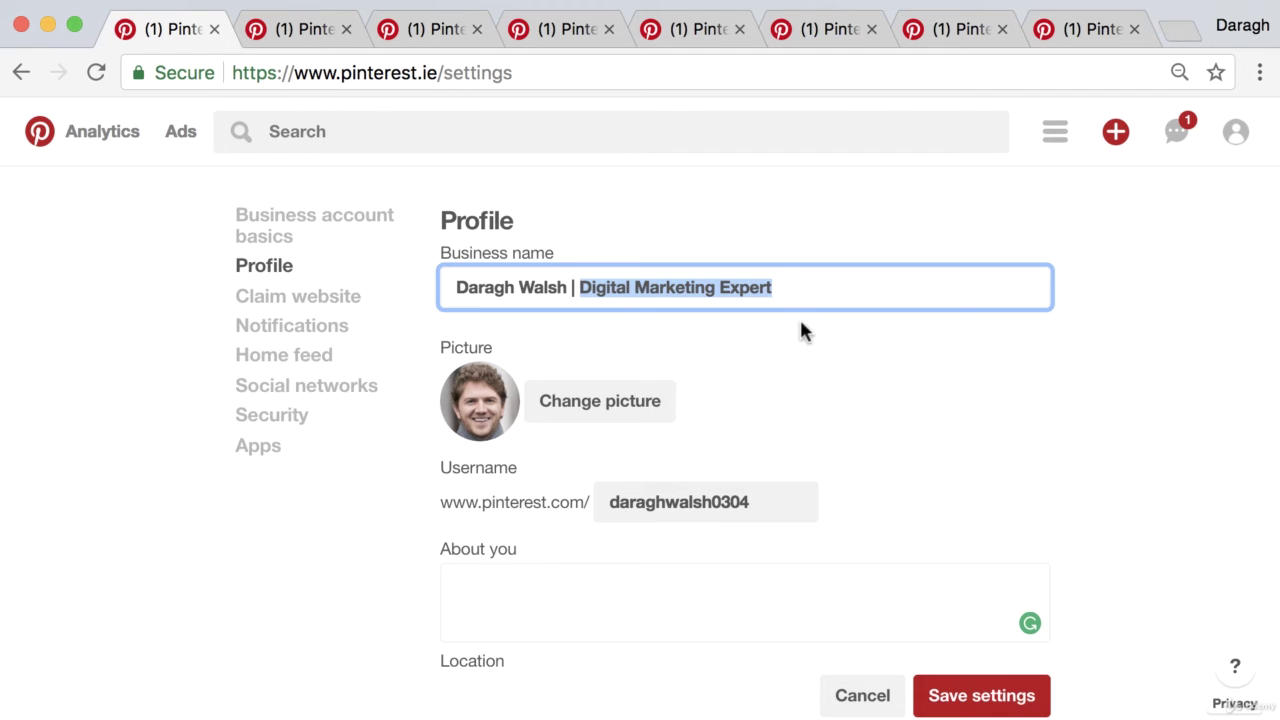
left_click(838, 363)
key("Tab")
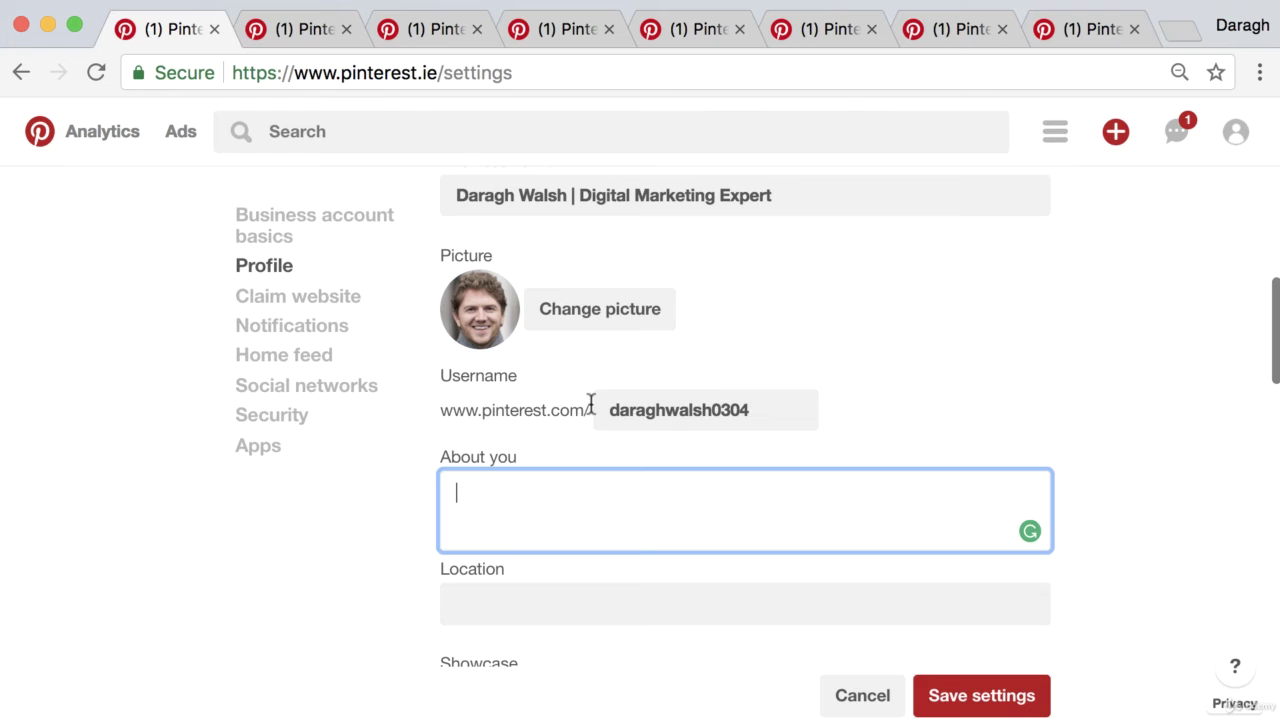
Delete the trailing numbers from the username and undo an accidental extra letter
left_click_drag(753, 410, 715, 410)
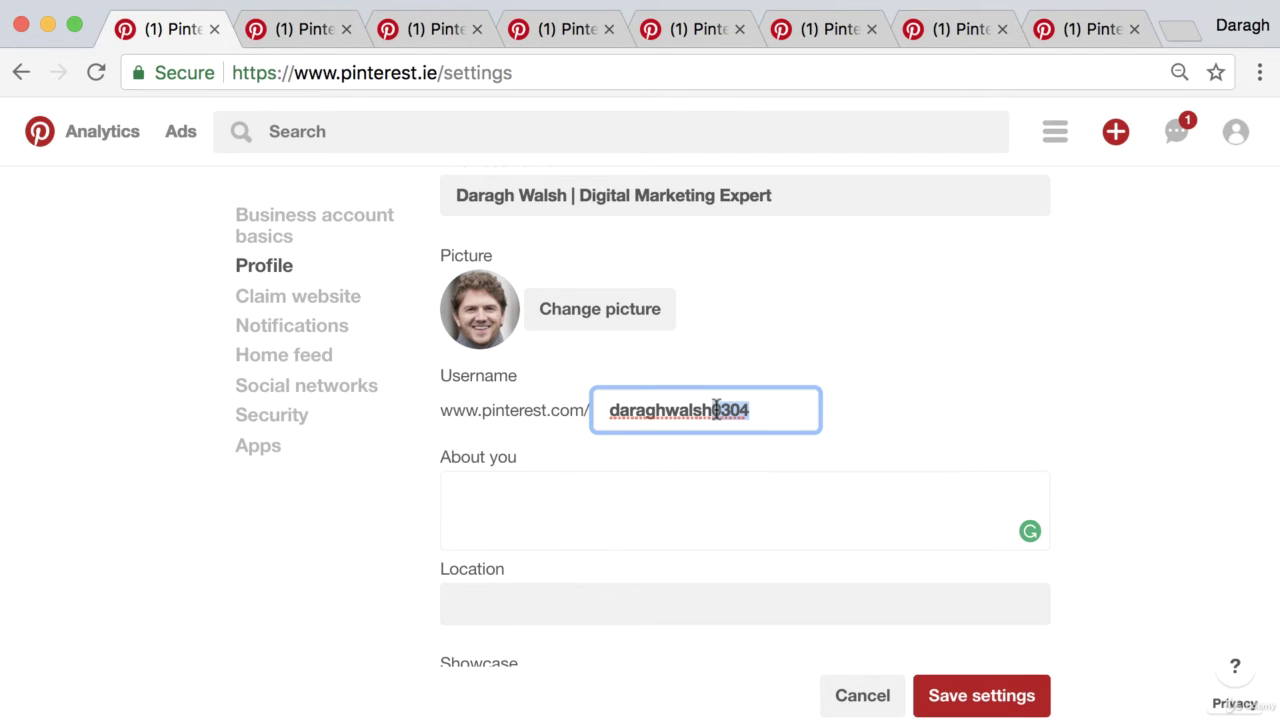
key("BackSpace")
scroll(723, 409, "down", 1)
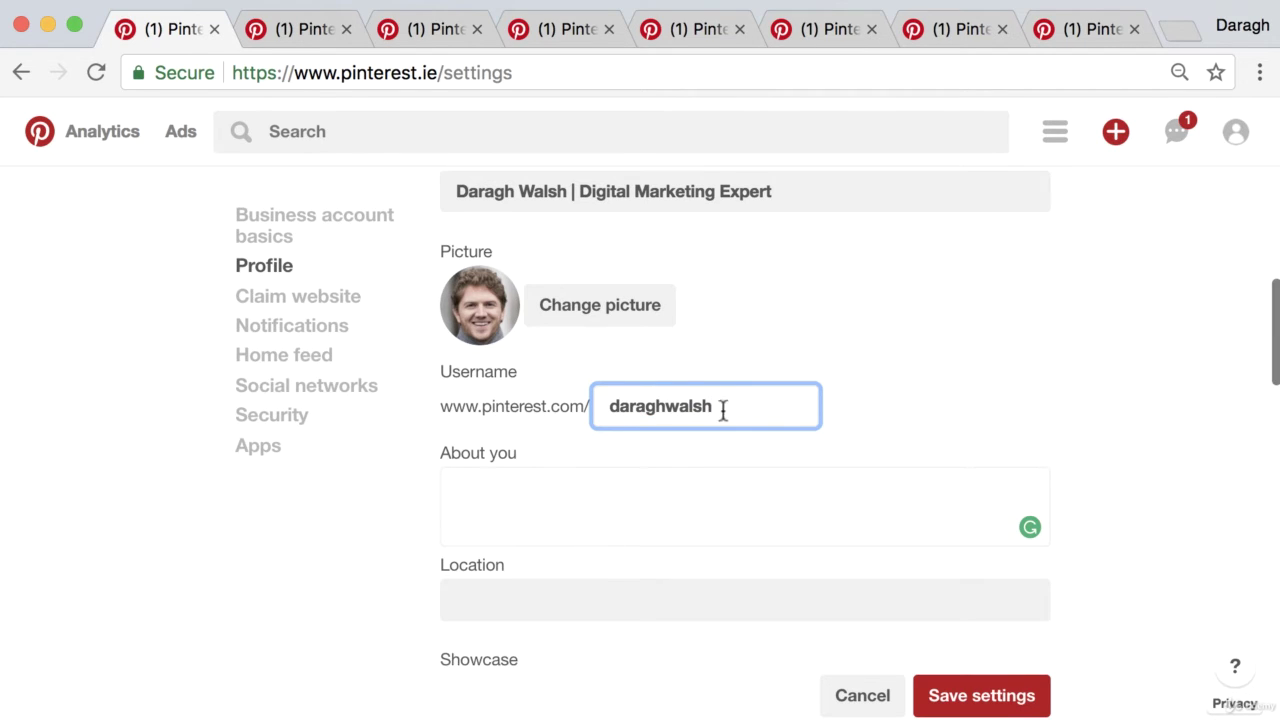
left_click(668, 406)
type("m")
left_click(562, 483)
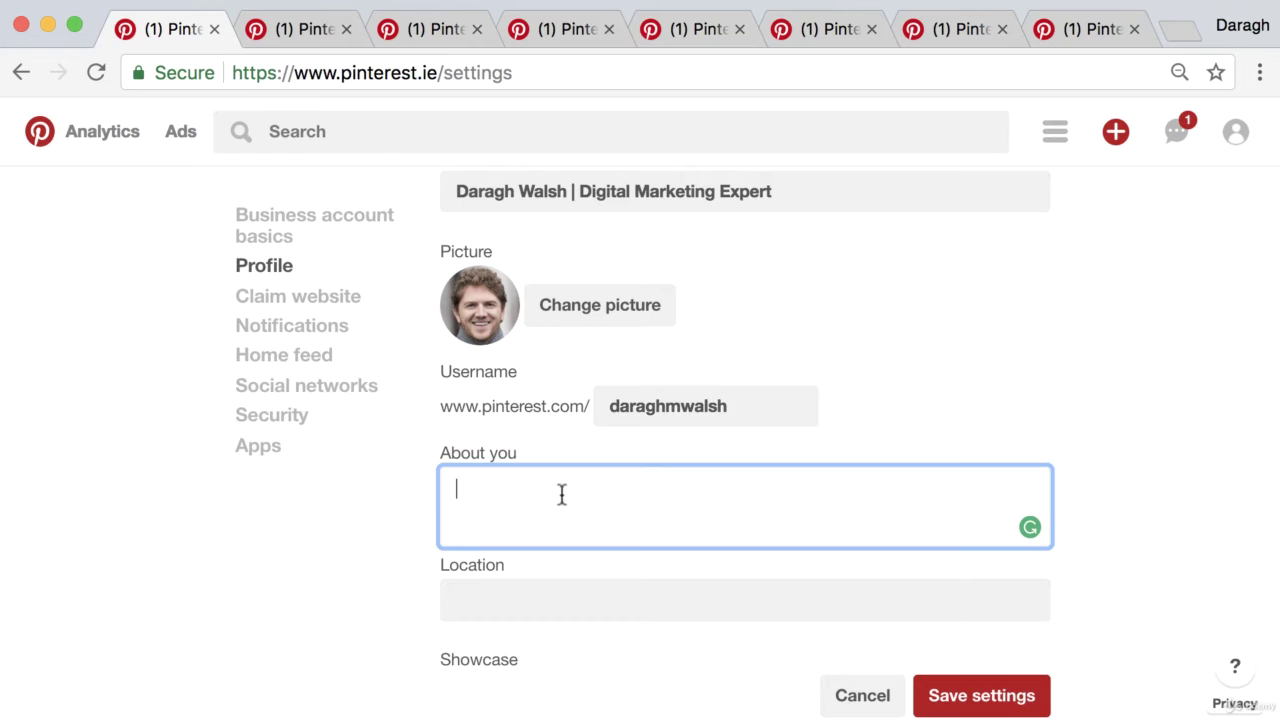
left_click(684, 410)
key("BackSpace")
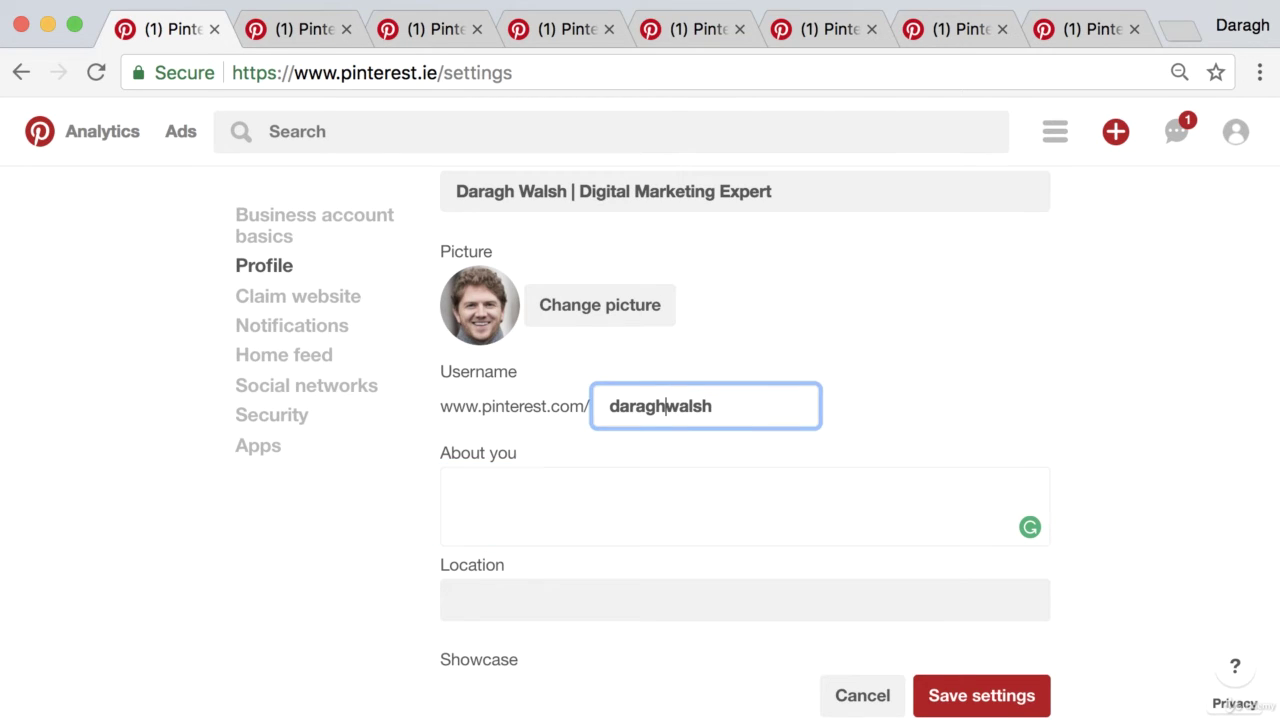
Move into the About you bio, then go to a competitor's profile for ideas
left_click(590, 494)
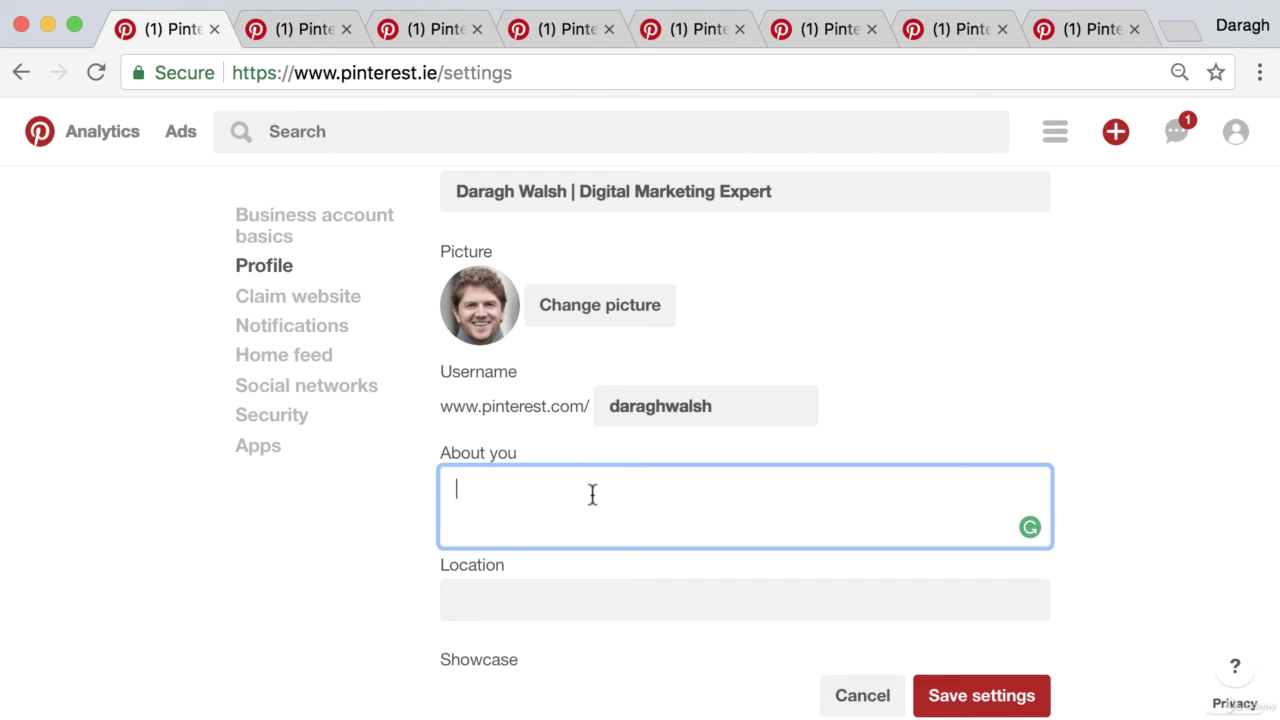
scroll(592, 494, "down", 1)
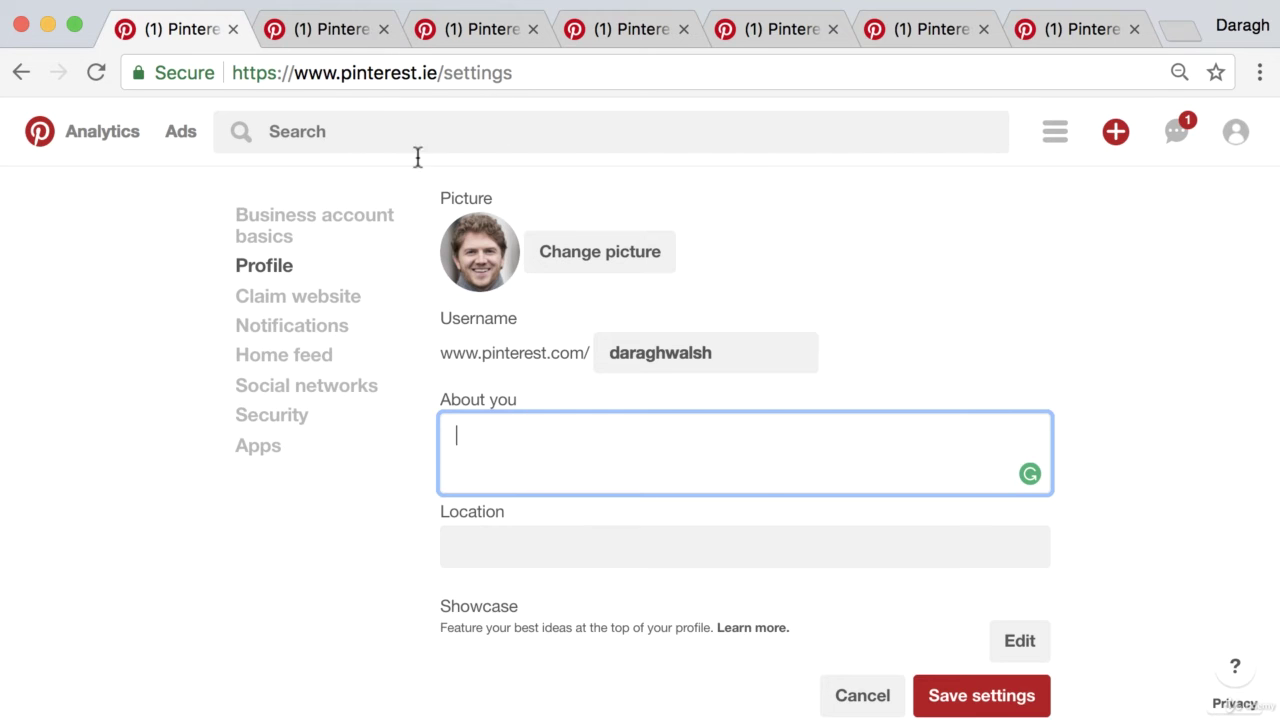
left_click(336, 31)
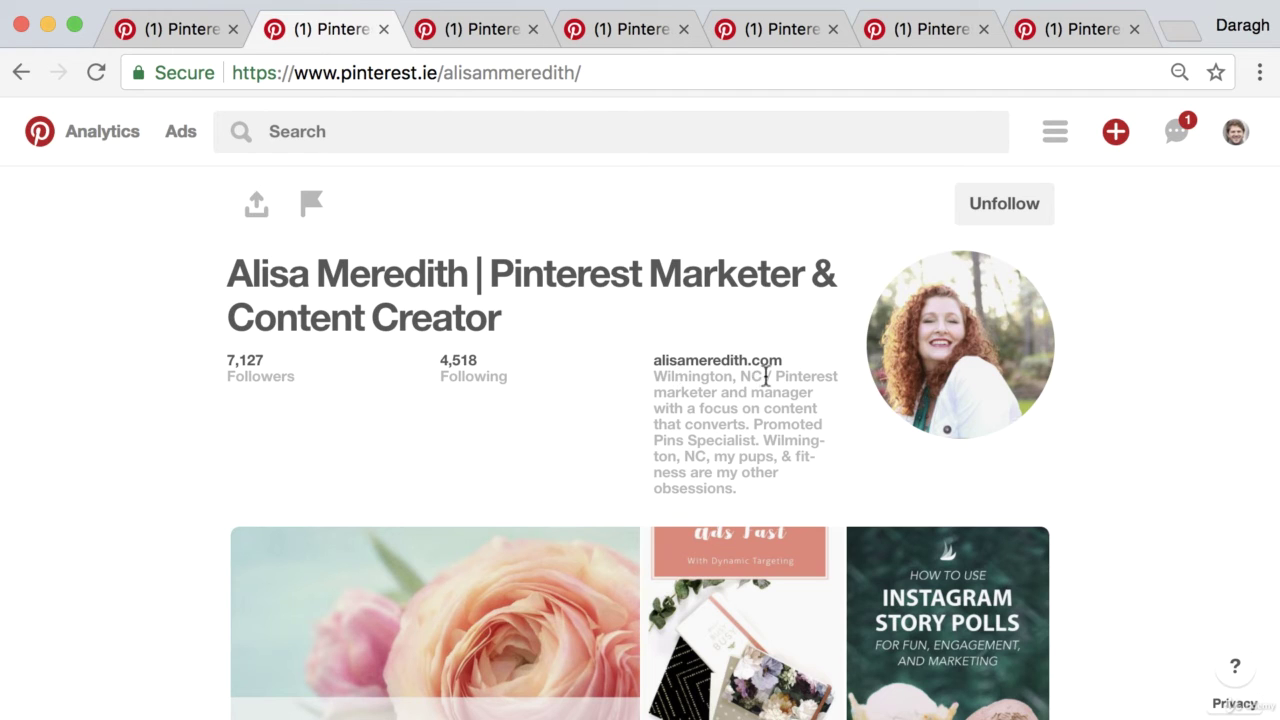
Highlight the keyword phrases in the competitors' bios, including the Digital Marketer's
left_click_drag(776, 376, 754, 423)
left_click(754, 423)
left_click(463, 36)
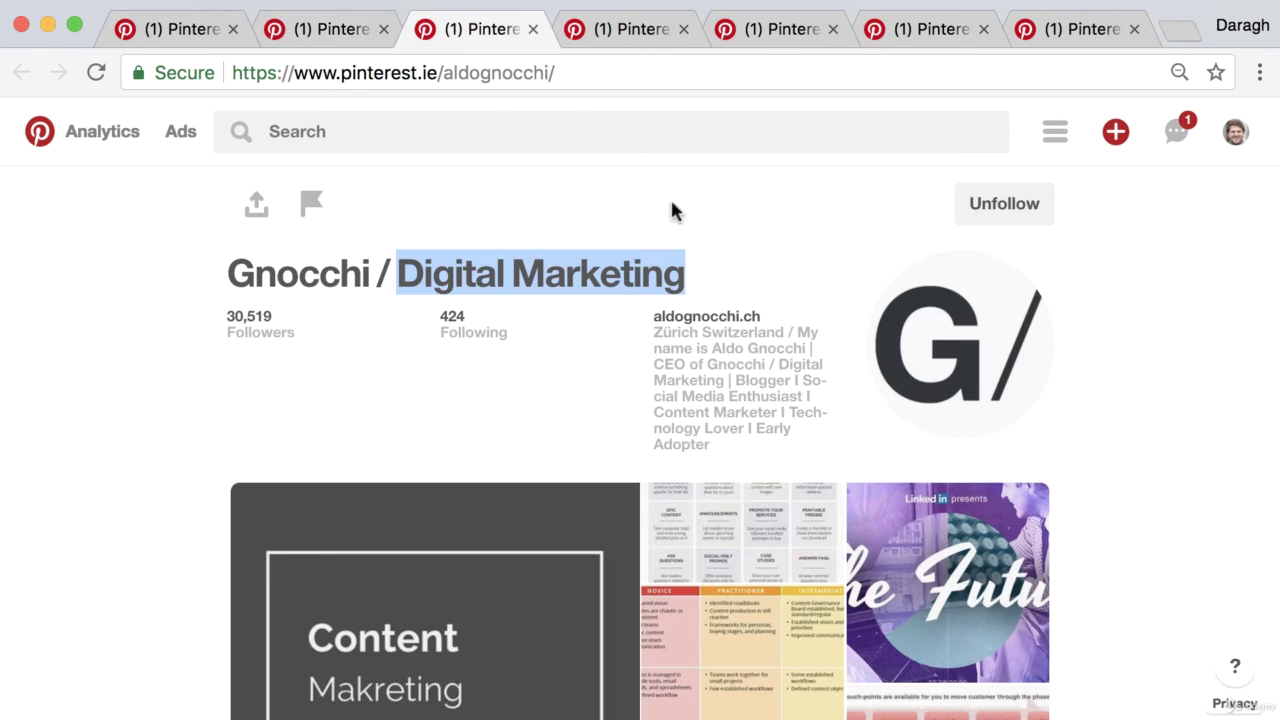
left_click(655, 38)
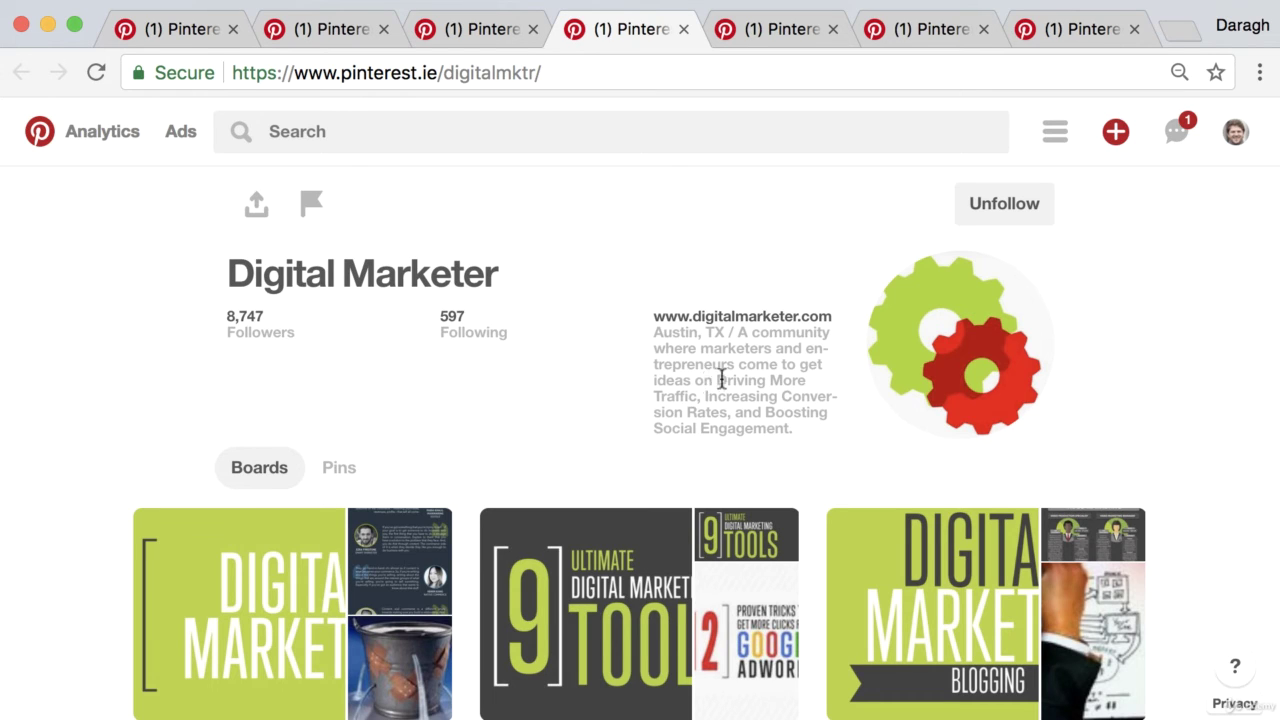
left_click_drag(720, 380, 783, 423)
left_click(789, 425)
Review the next example profile's title and part of its bio
left_click(785, 30)
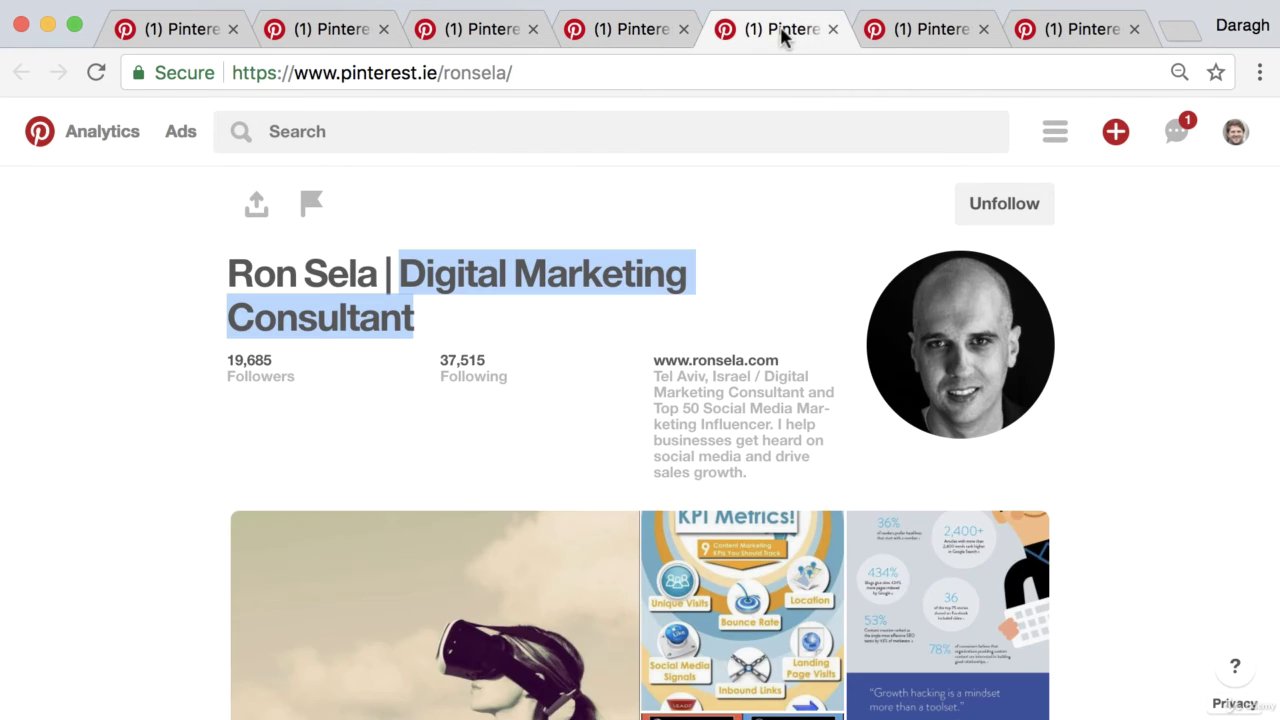
scroll(706, 278, "down", 2)
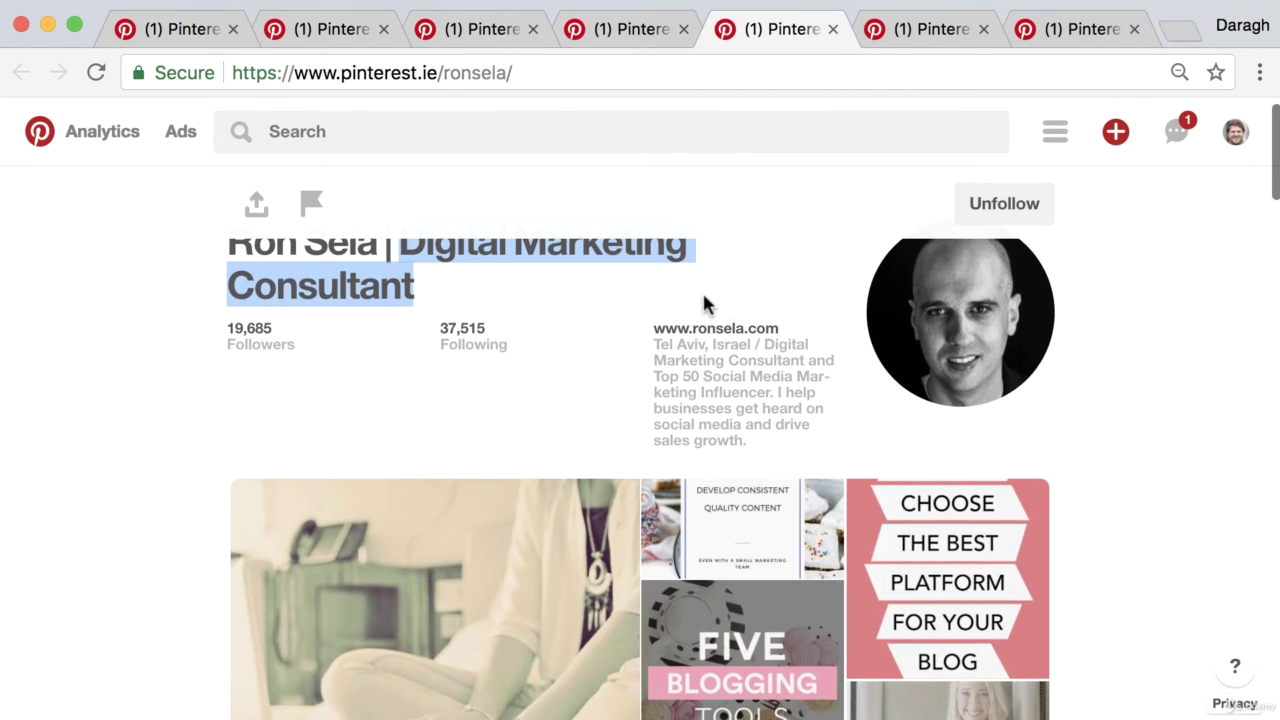
left_click(725, 360)
scroll(727, 365, "up", 1)
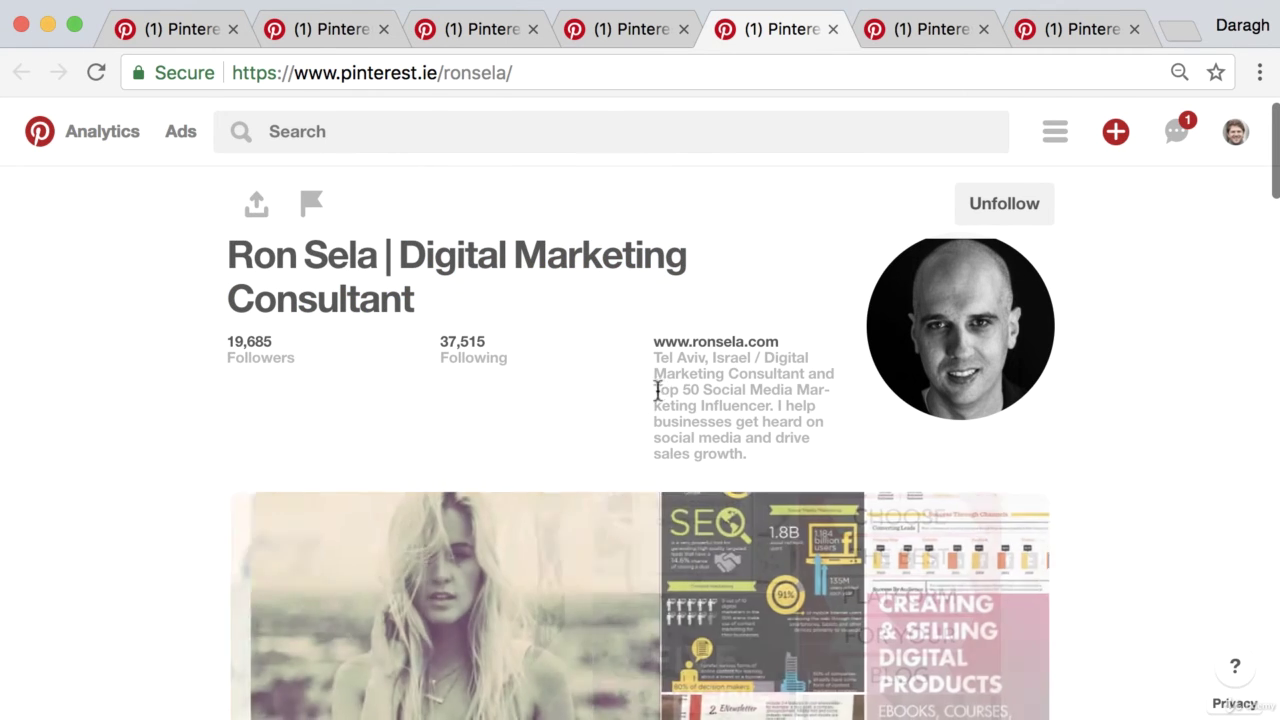
left_click_drag(658, 390, 731, 390)
left_click(731, 390)
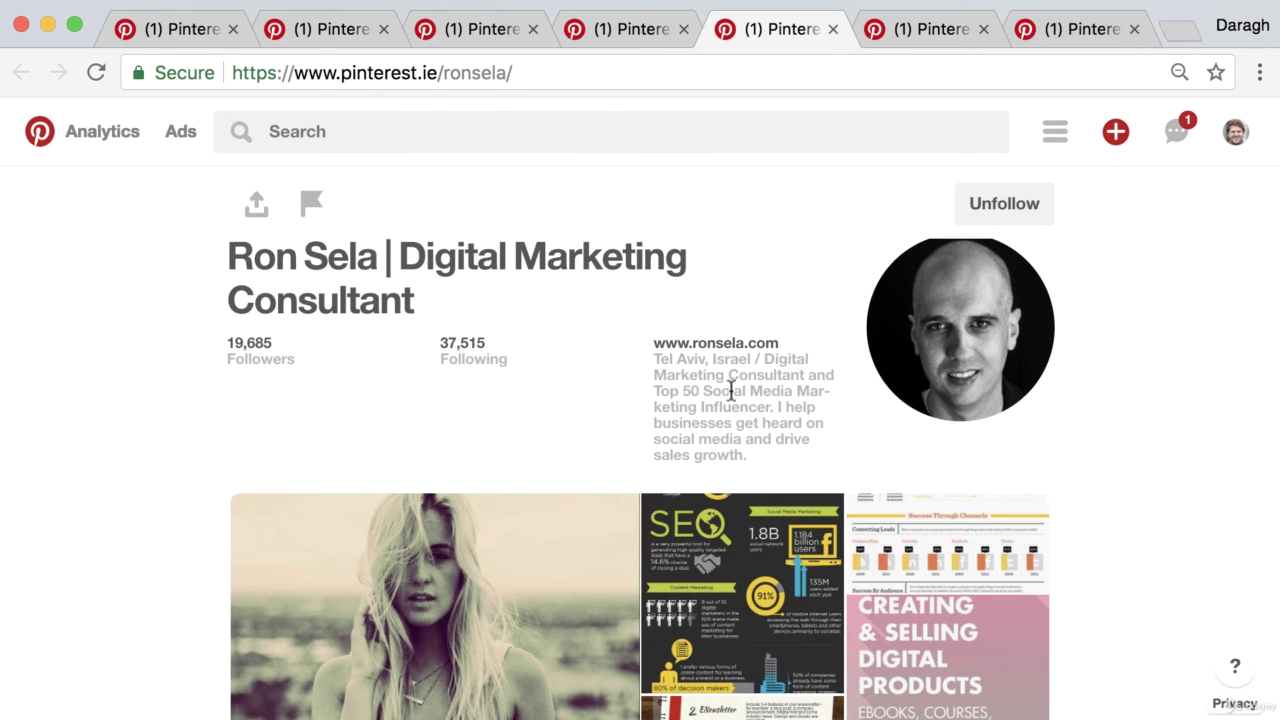
scroll(736, 388, "up", 1)
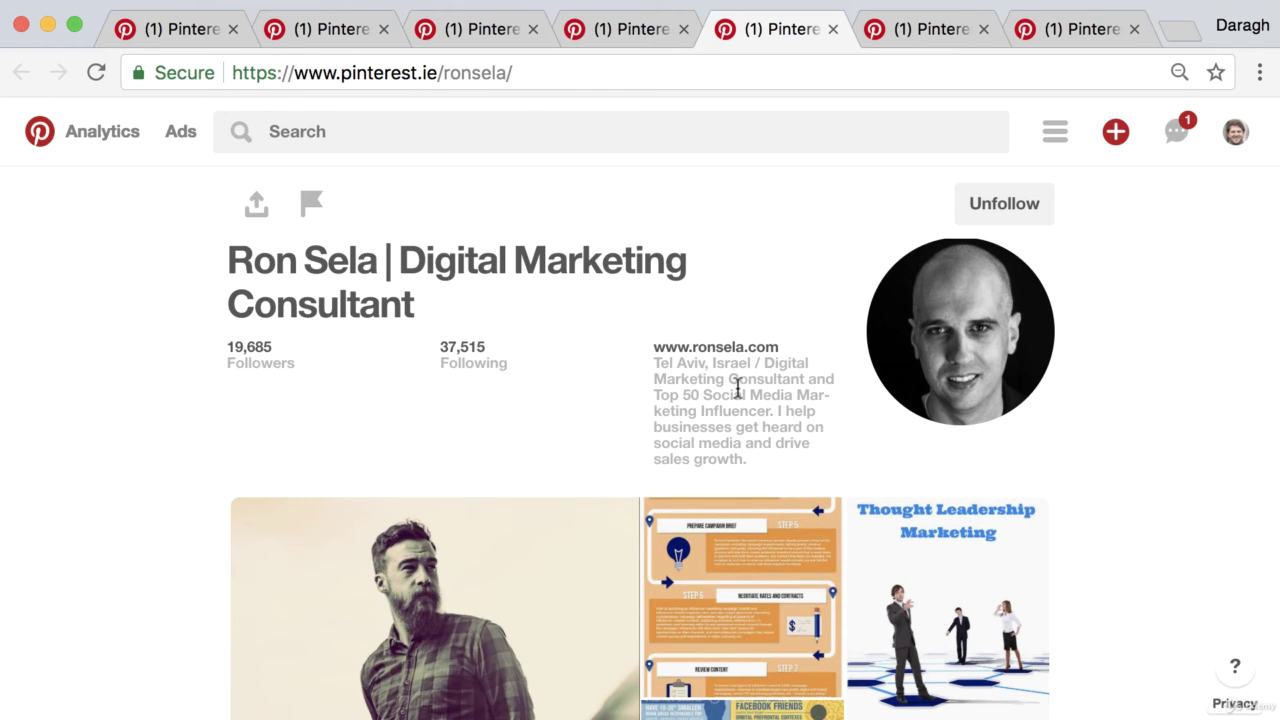
On the Pinterest Expert profile, note the NYC location and the end of its bio
left_click(935, 37)
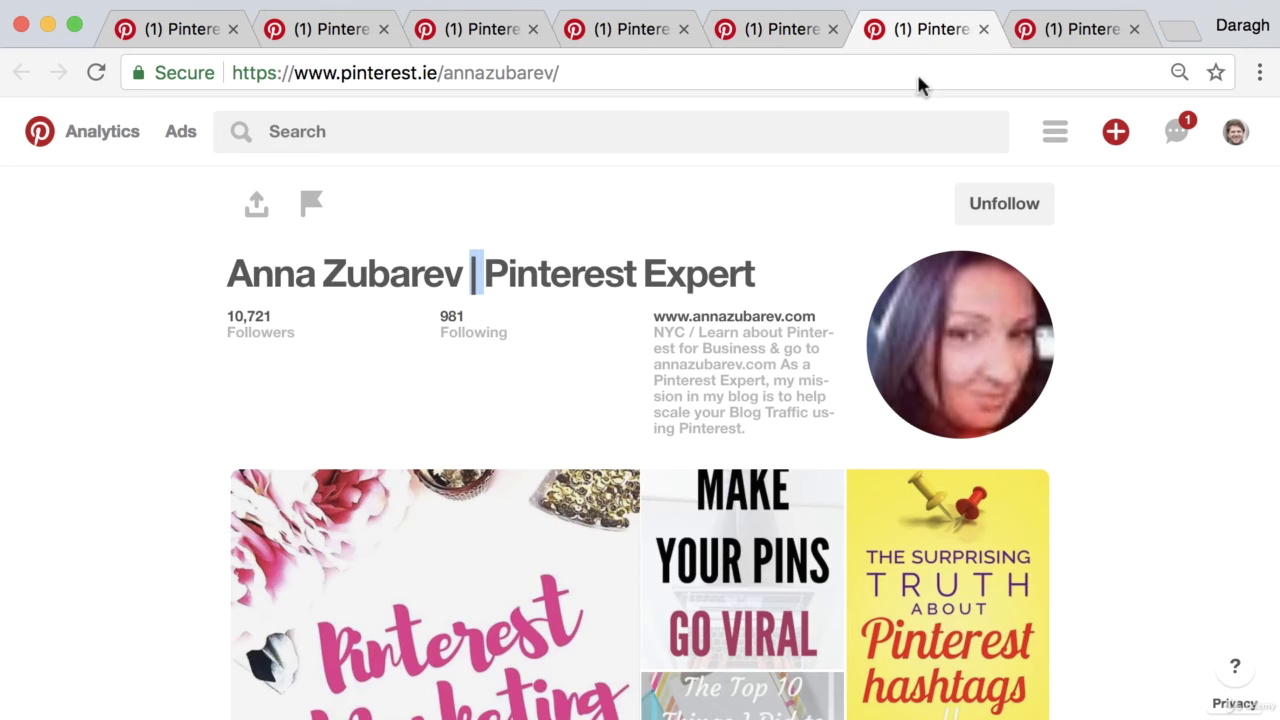
left_click(731, 343)
left_click_drag(654, 334, 678, 337)
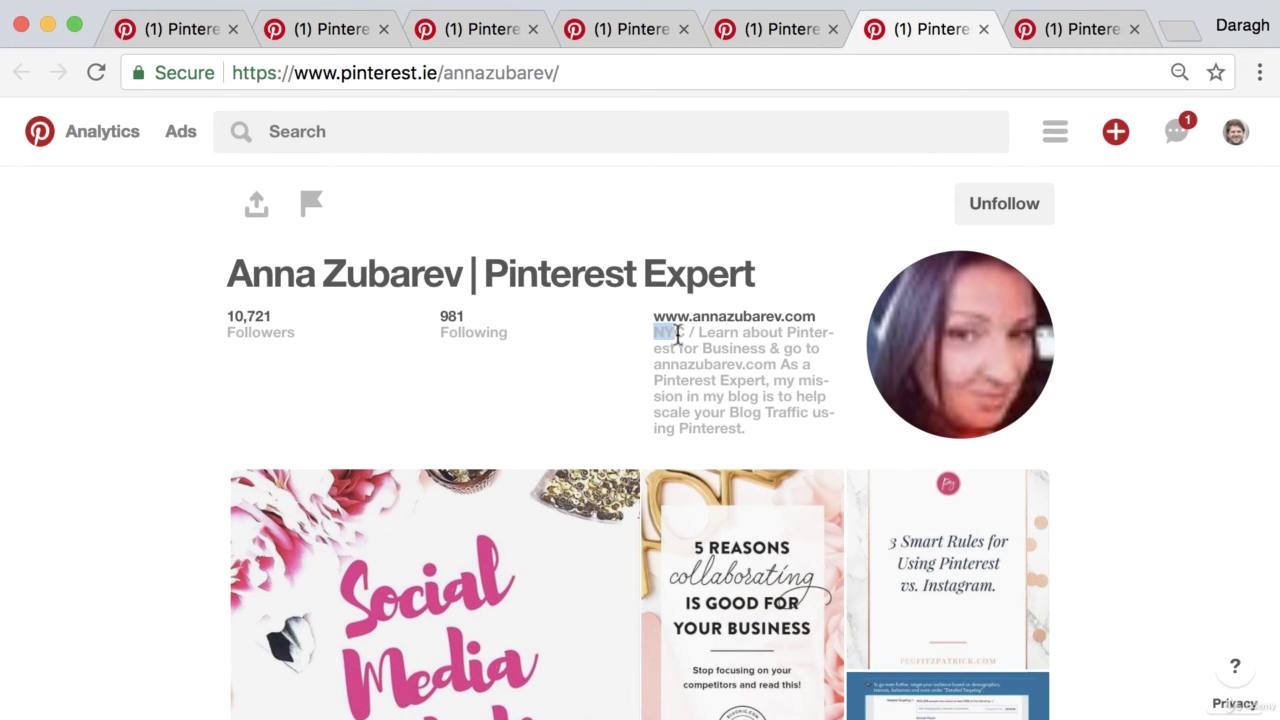
left_click(680, 337)
scroll(729, 349, "down", 1)
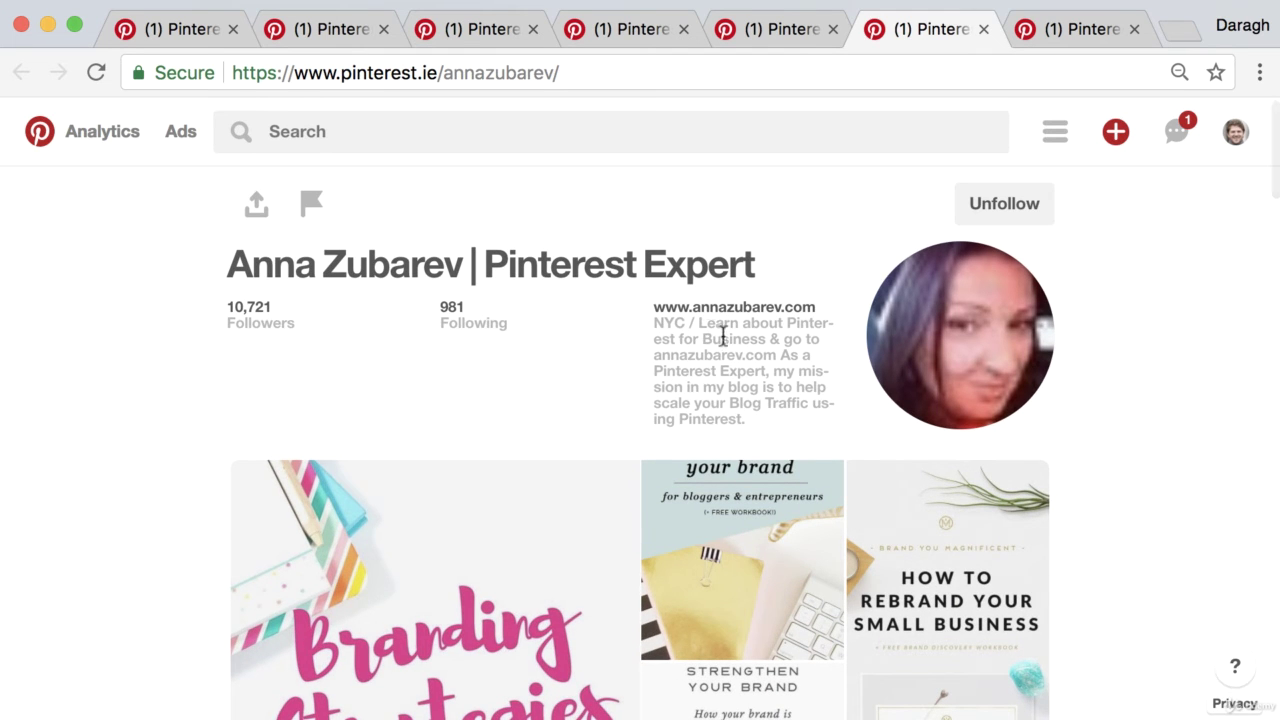
scroll(723, 337, "down", 1)
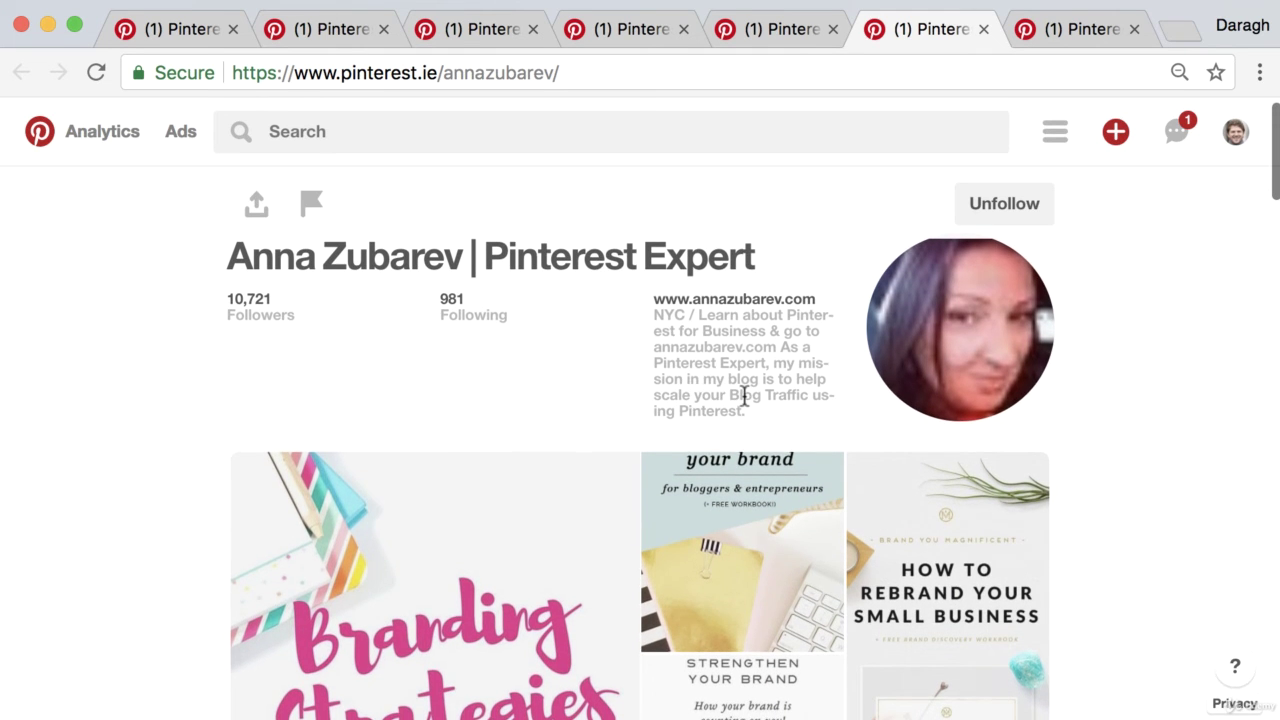
scroll(744, 396, "up", 1)
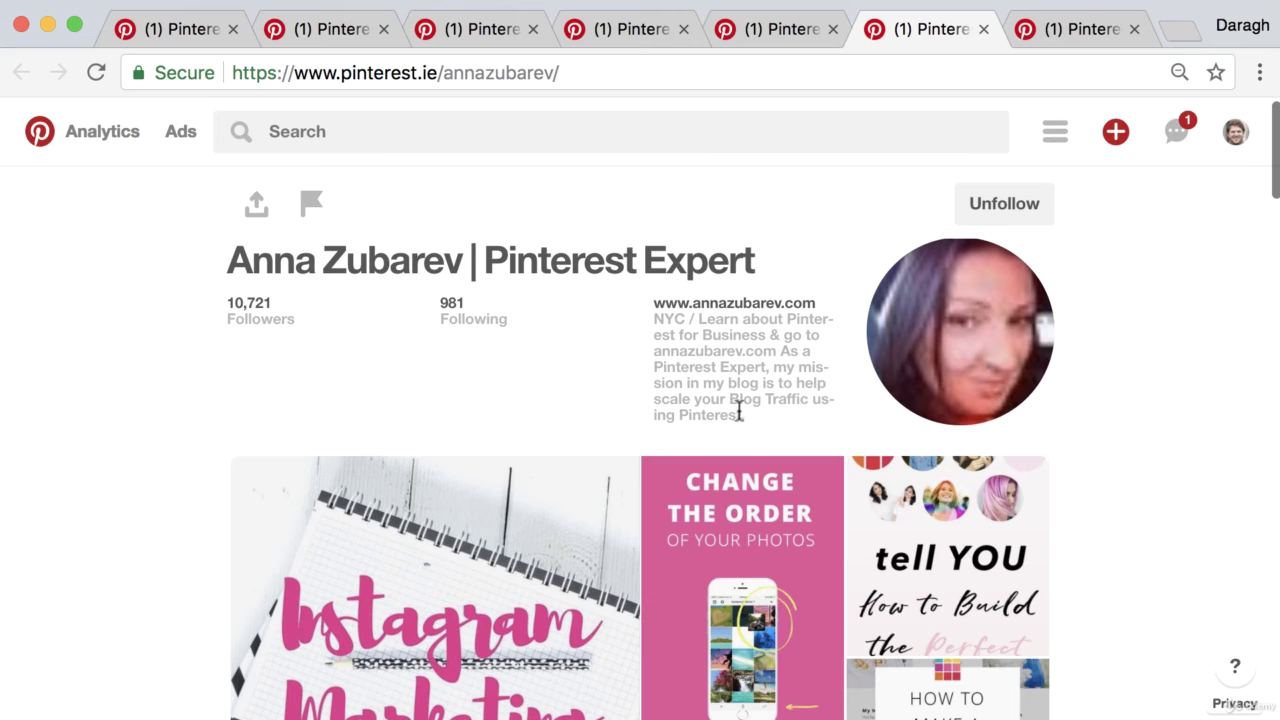
left_click_drag(740, 410, 689, 363)
left_click(690, 362)
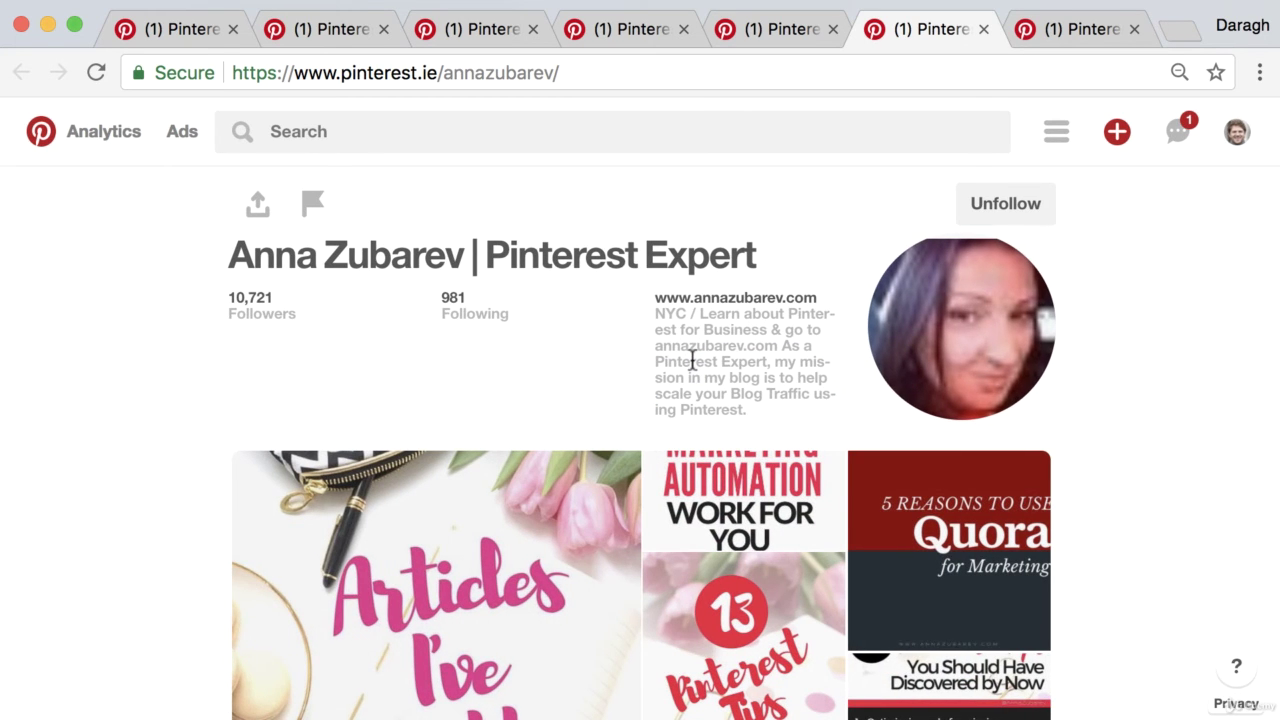
Follow HubSpot, note its bio's closing sentence, and return to the profile settings
left_click(1072, 32)
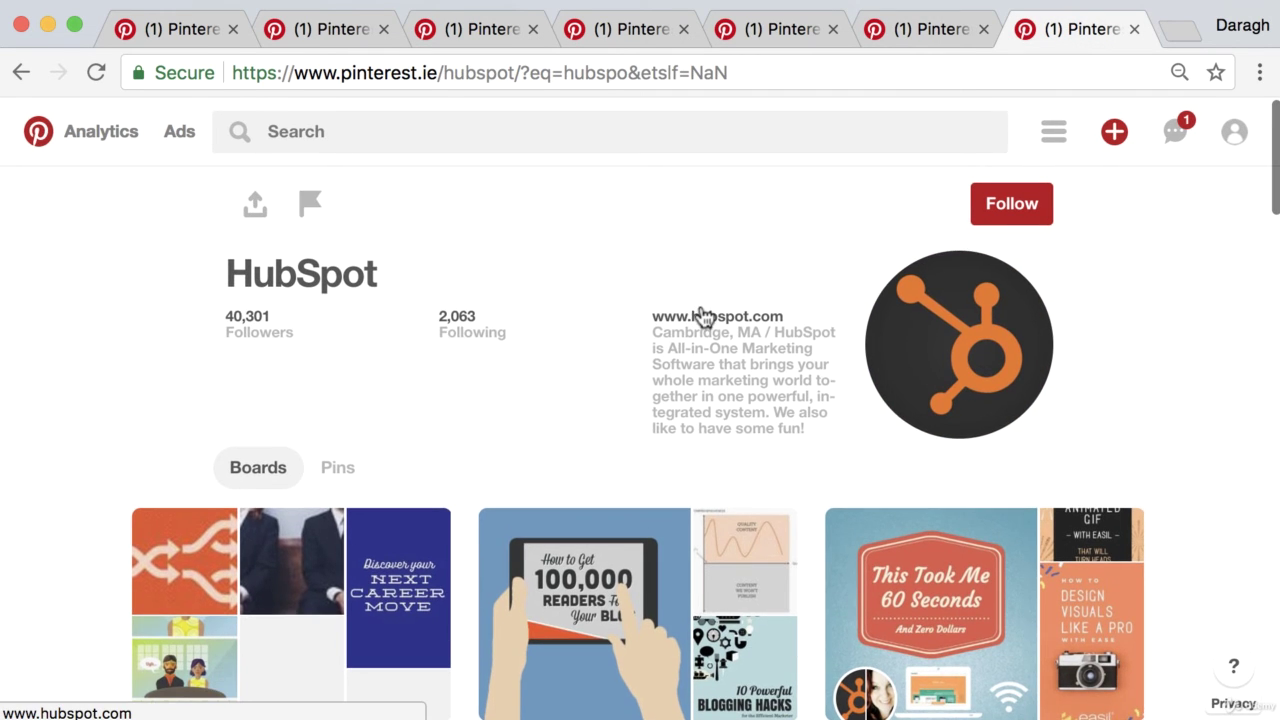
left_click(1012, 202)
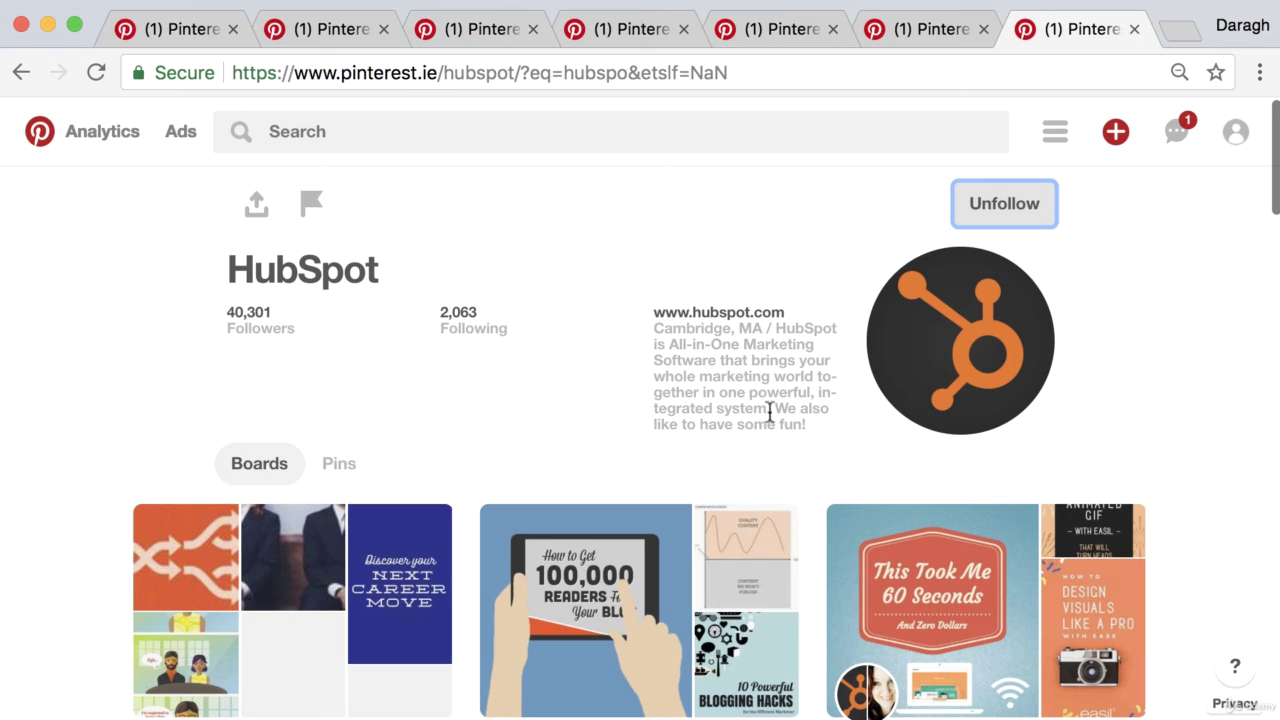
left_click_drag(783, 409, 805, 419)
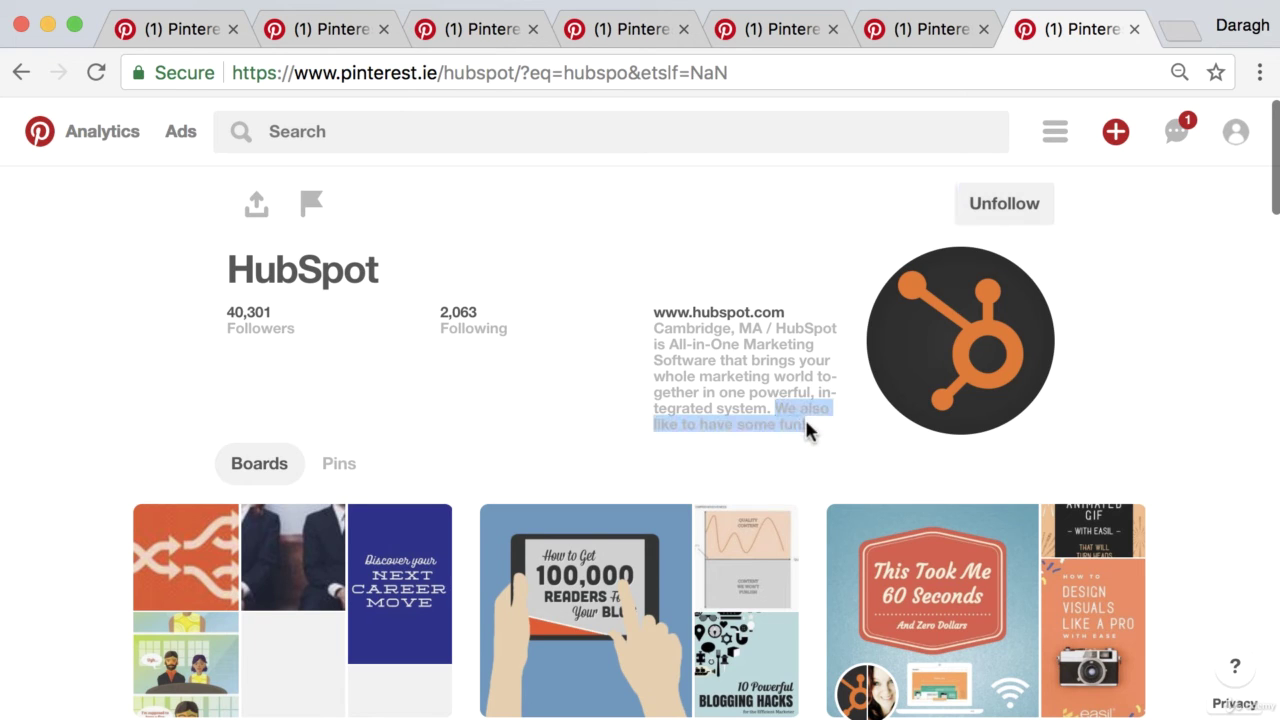
left_click(815, 417)
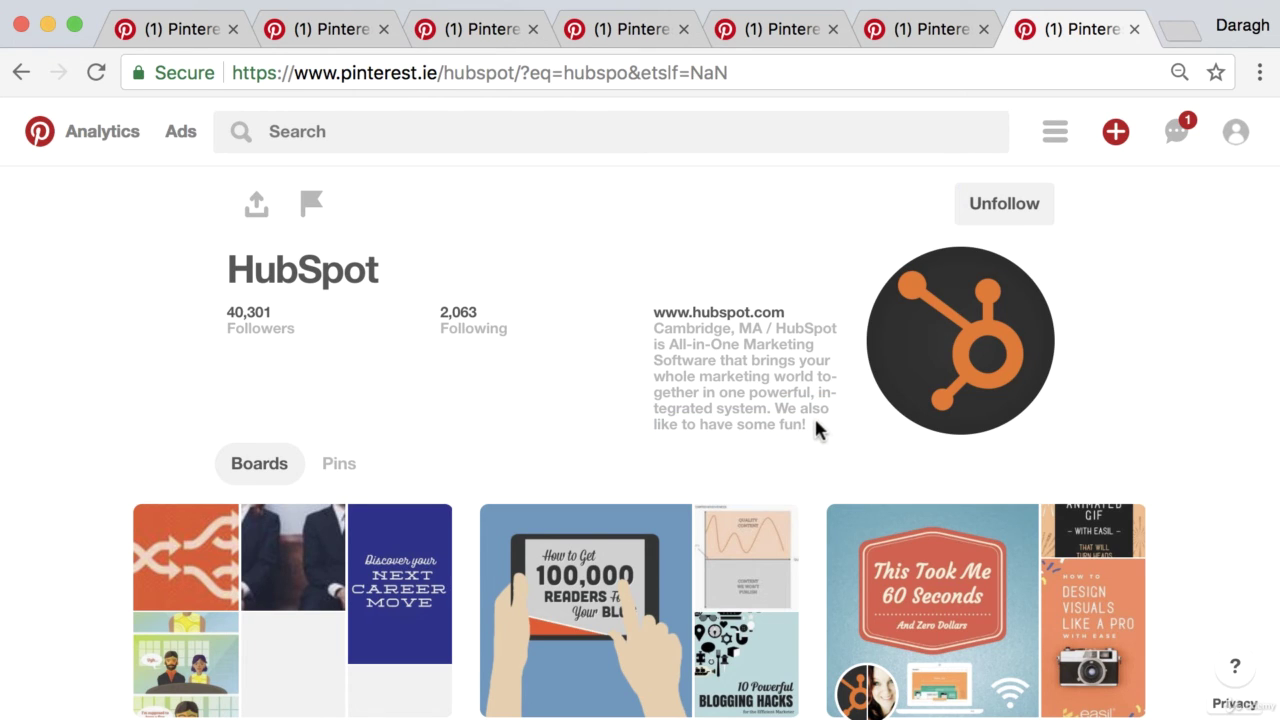
left_click(206, 32)
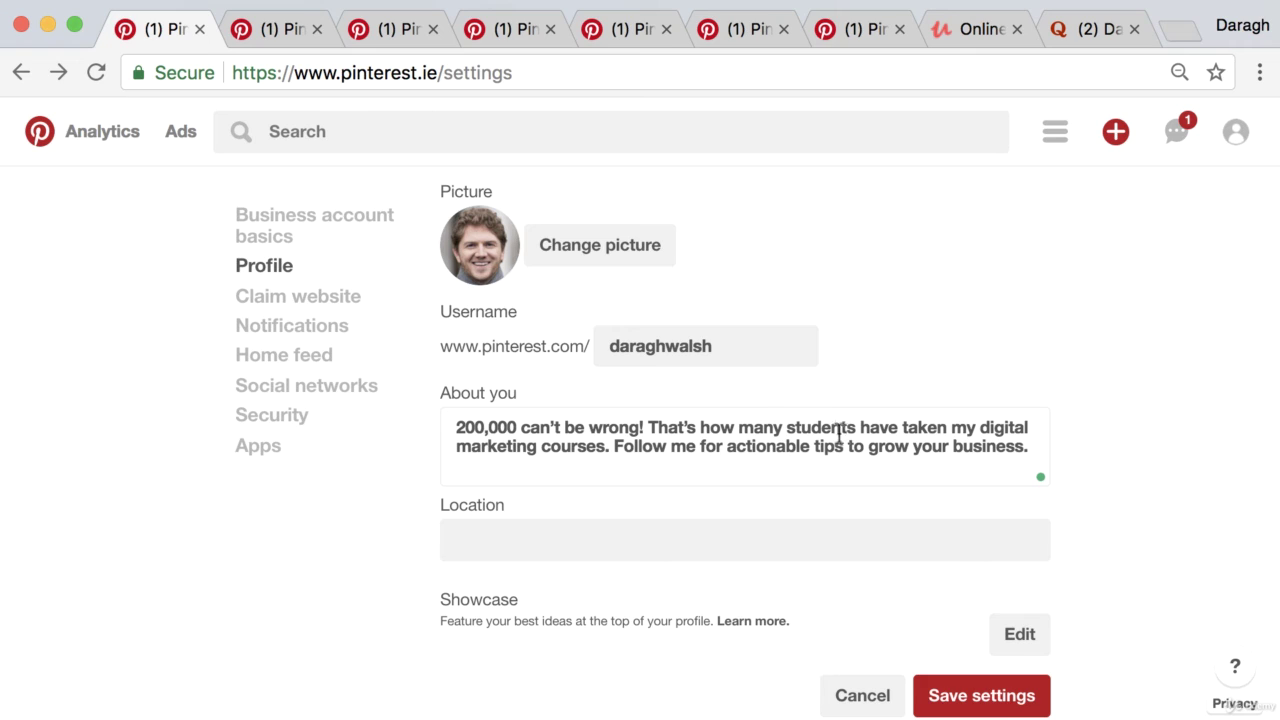
Review the bio by highlighting its digital marketing keywords and Follow me call to action
left_click_drag(980, 427, 543, 449)
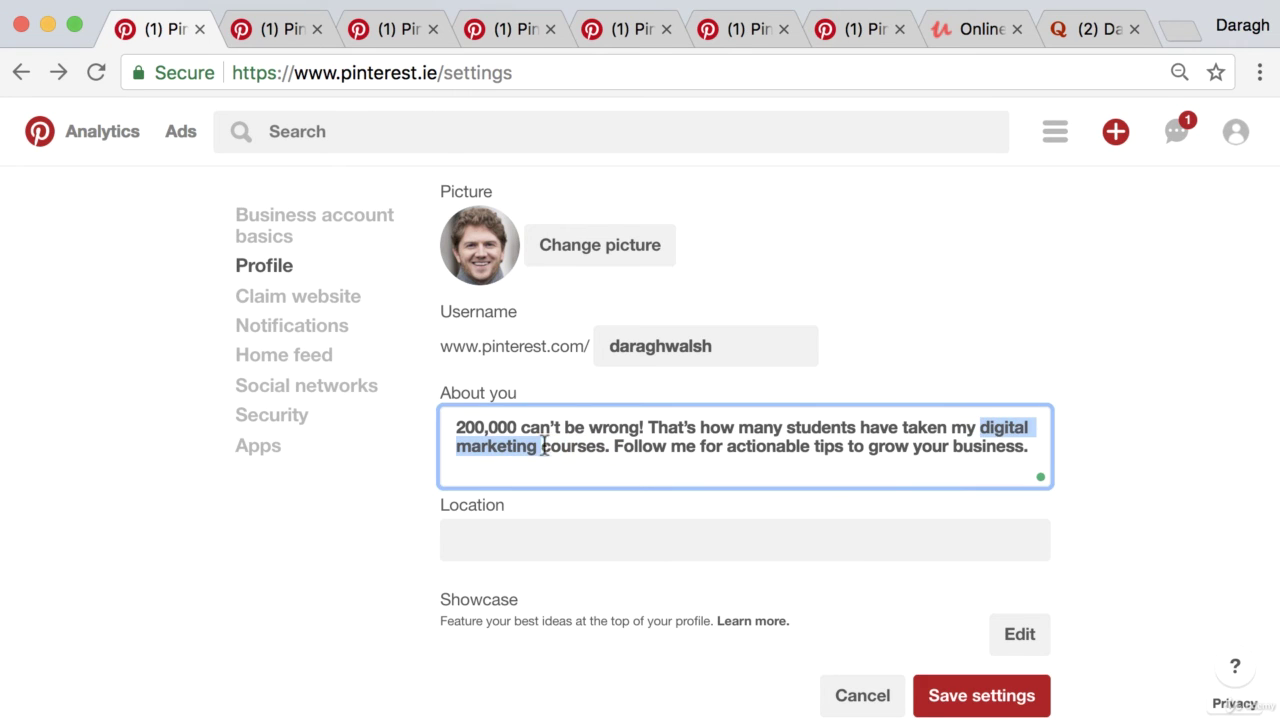
left_click(588, 448)
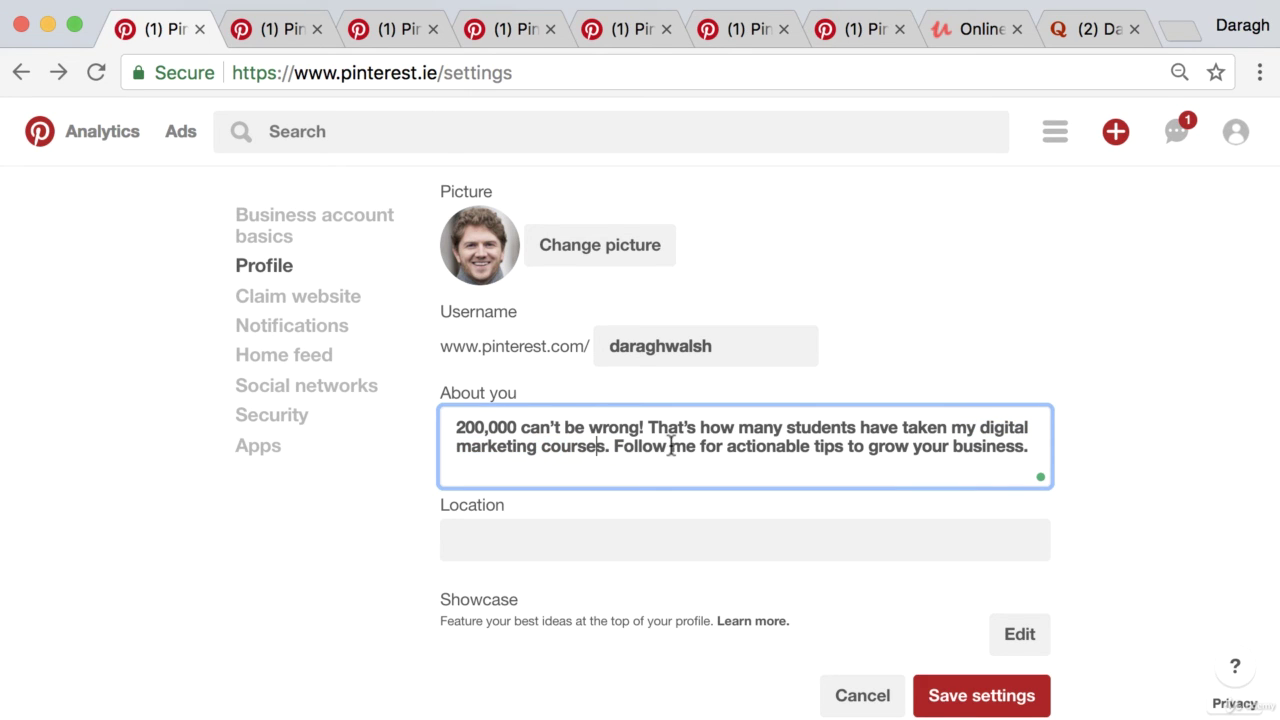
left_click_drag(613, 446, 694, 452)
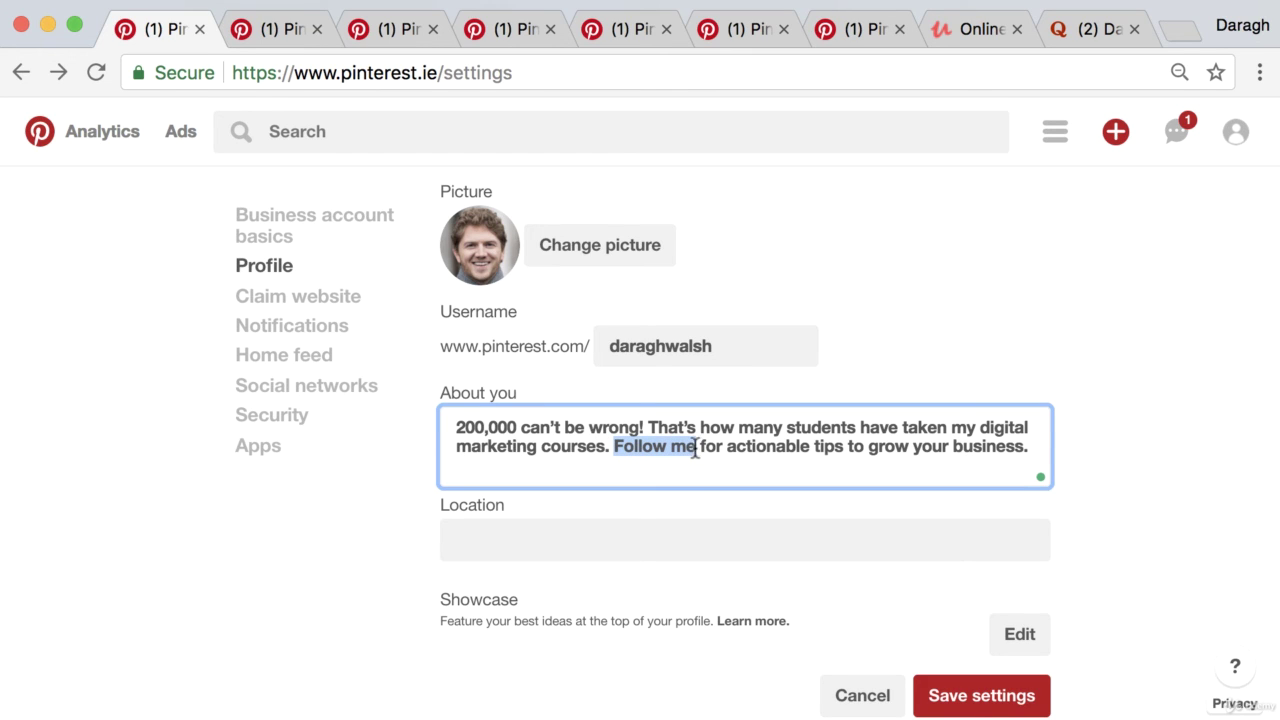
left_click_drag(700, 447, 985, 446)
left_click(982, 446)
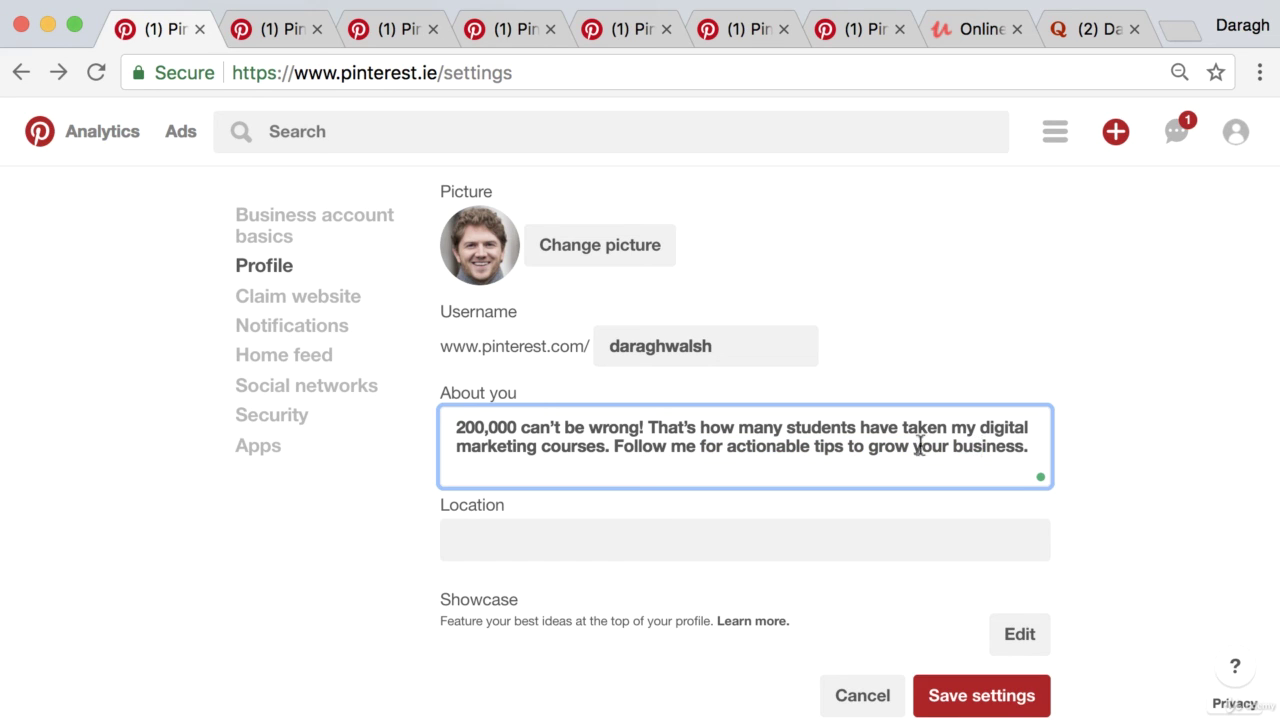
Enter 'Dublin, Ireland' as the profile location
left_click(618, 532)
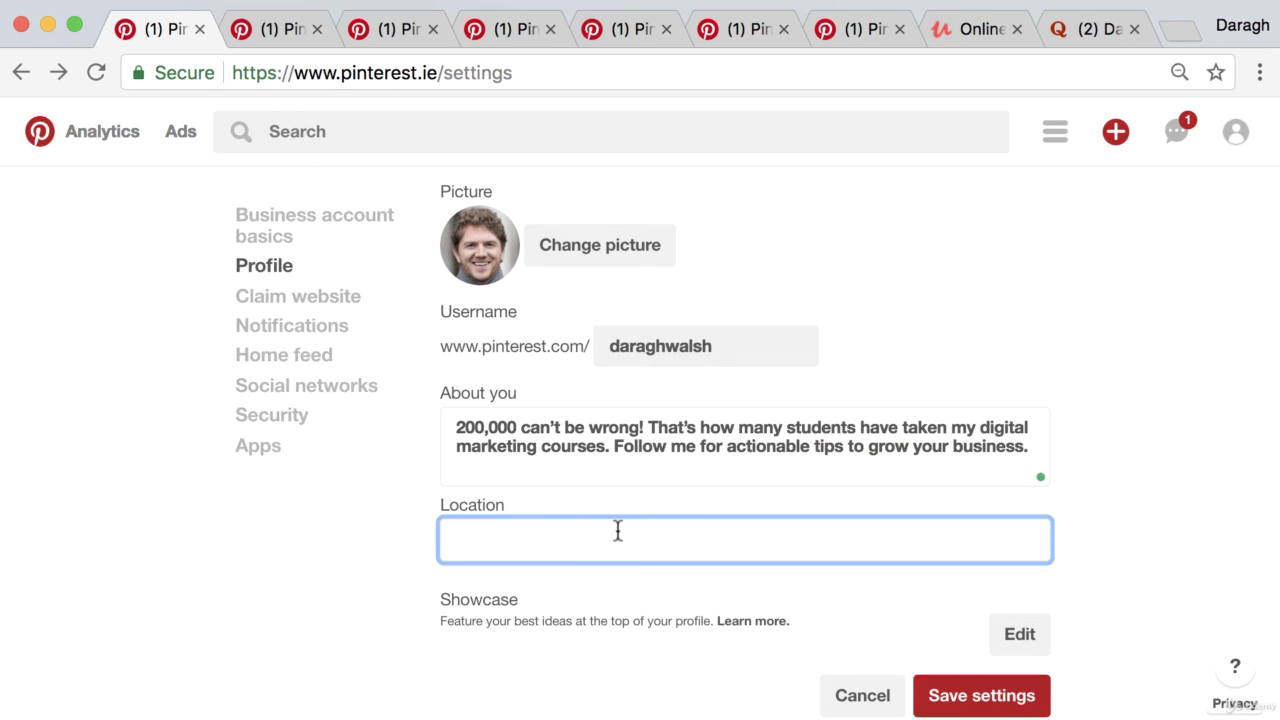
type("D")
type("ublinn")
key("BackSpace")
type(", Ireland")
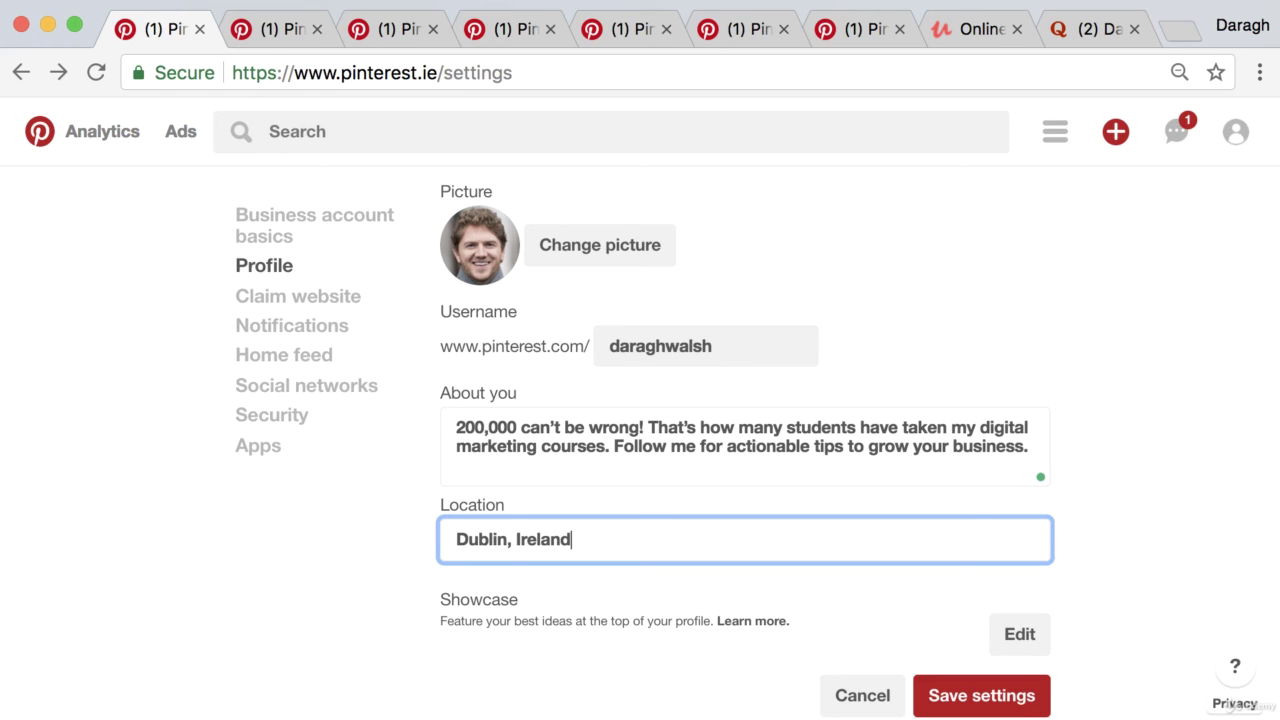
Attempt to save, then shorten the username Pinterest reports as already taken
left_click(972, 692)
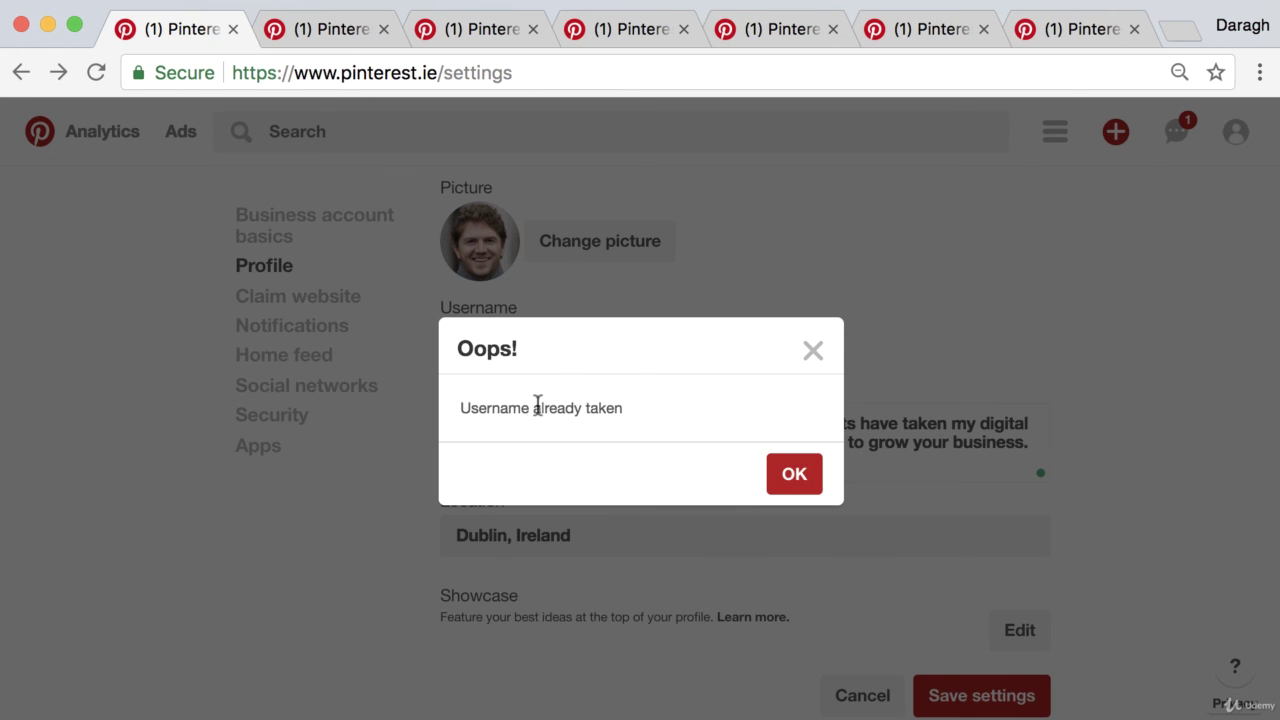
left_click(815, 349)
left_click_drag(665, 343, 621, 346)
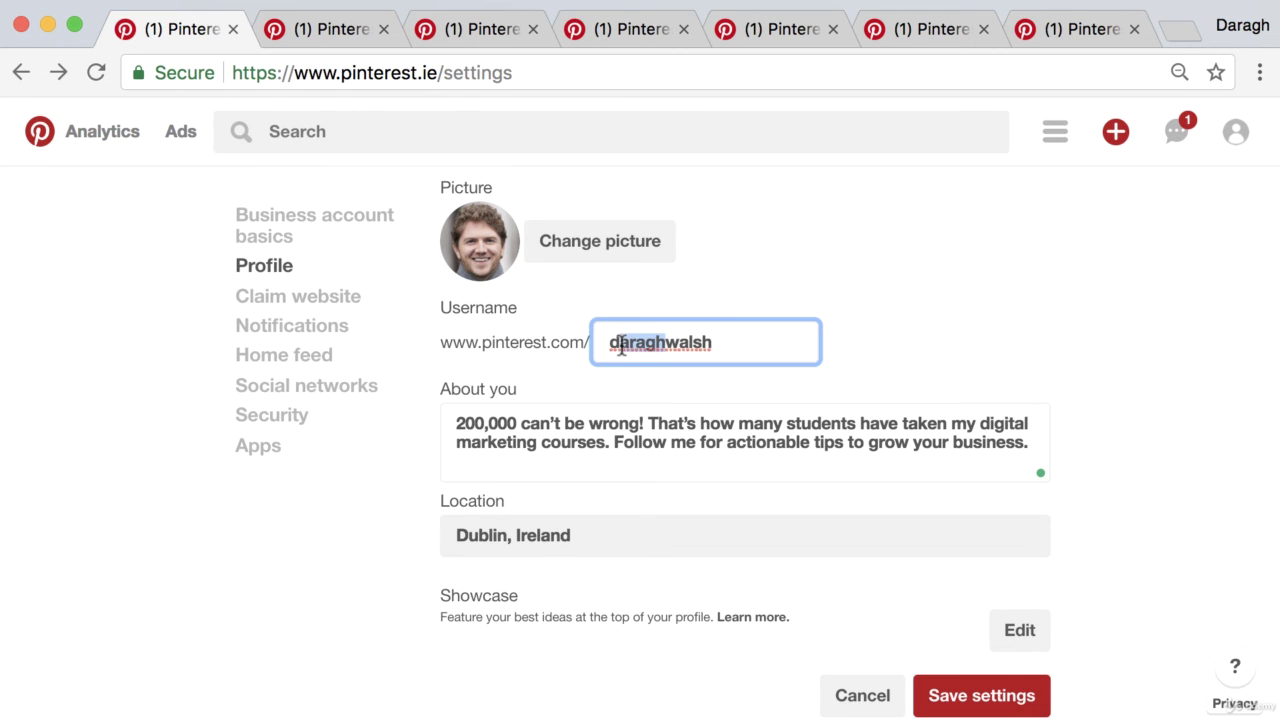
key("BackSpace")
Save the profile settings with the shortened, available username
left_click(966, 363)
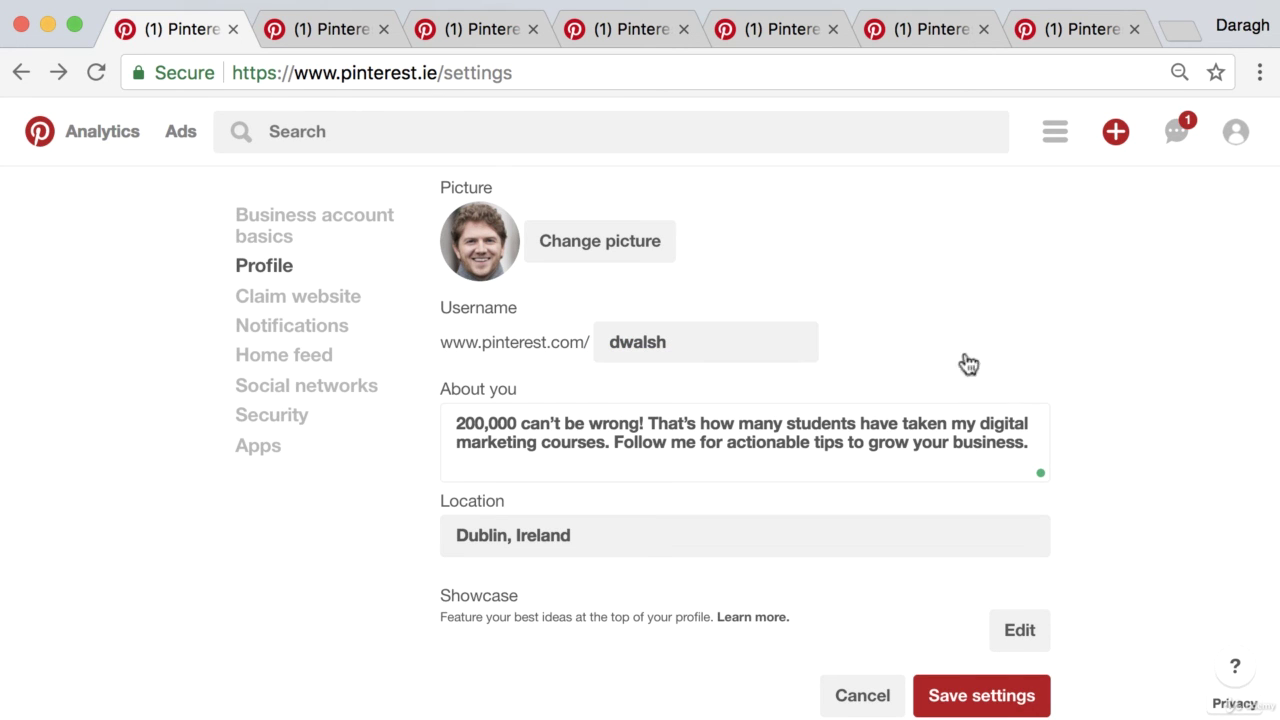
left_click(985, 695)
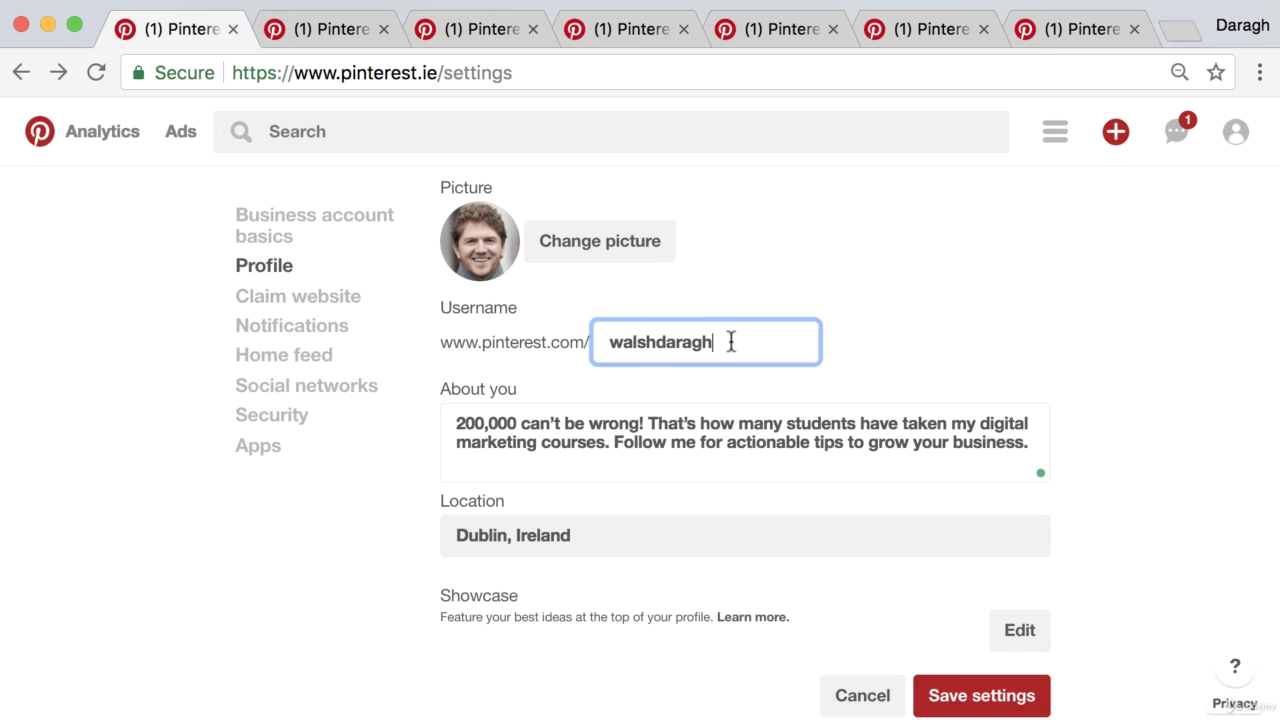
left_click(968, 703)
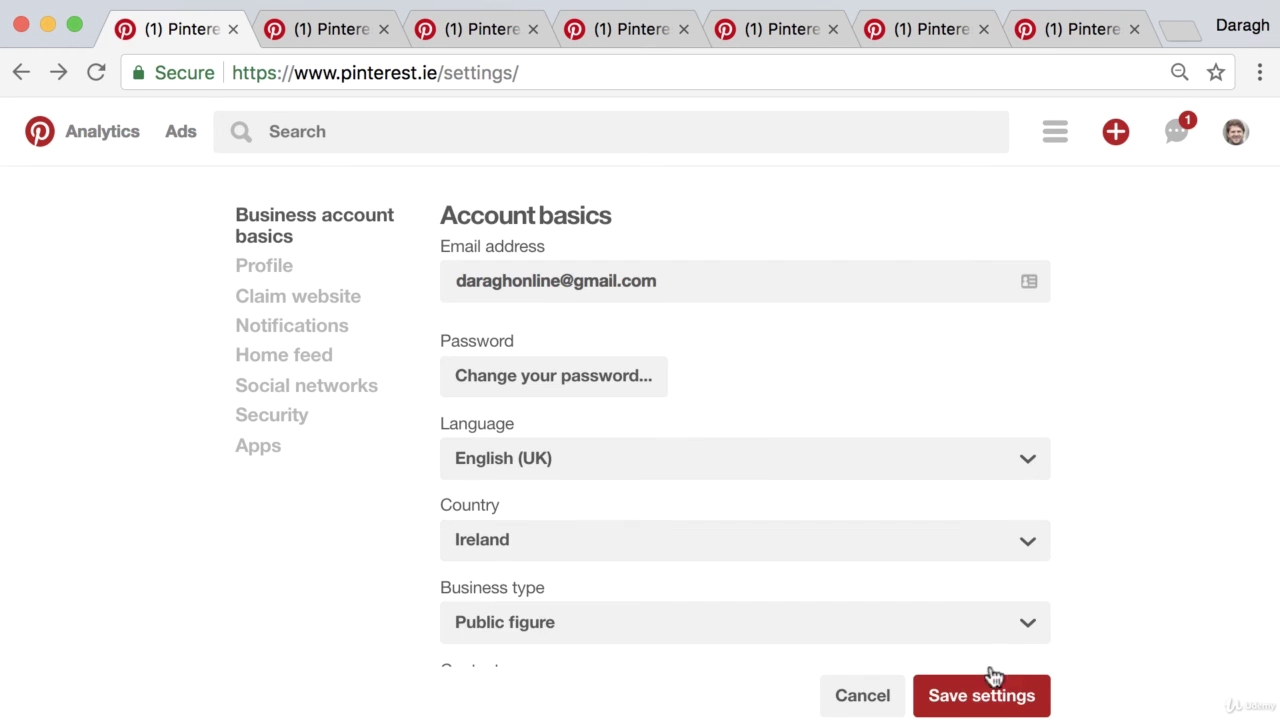
left_click(1222, 137)
View the public profile and check the Digital Marketing Expert title and Dublin, Ireland bio
left_click(1208, 204)
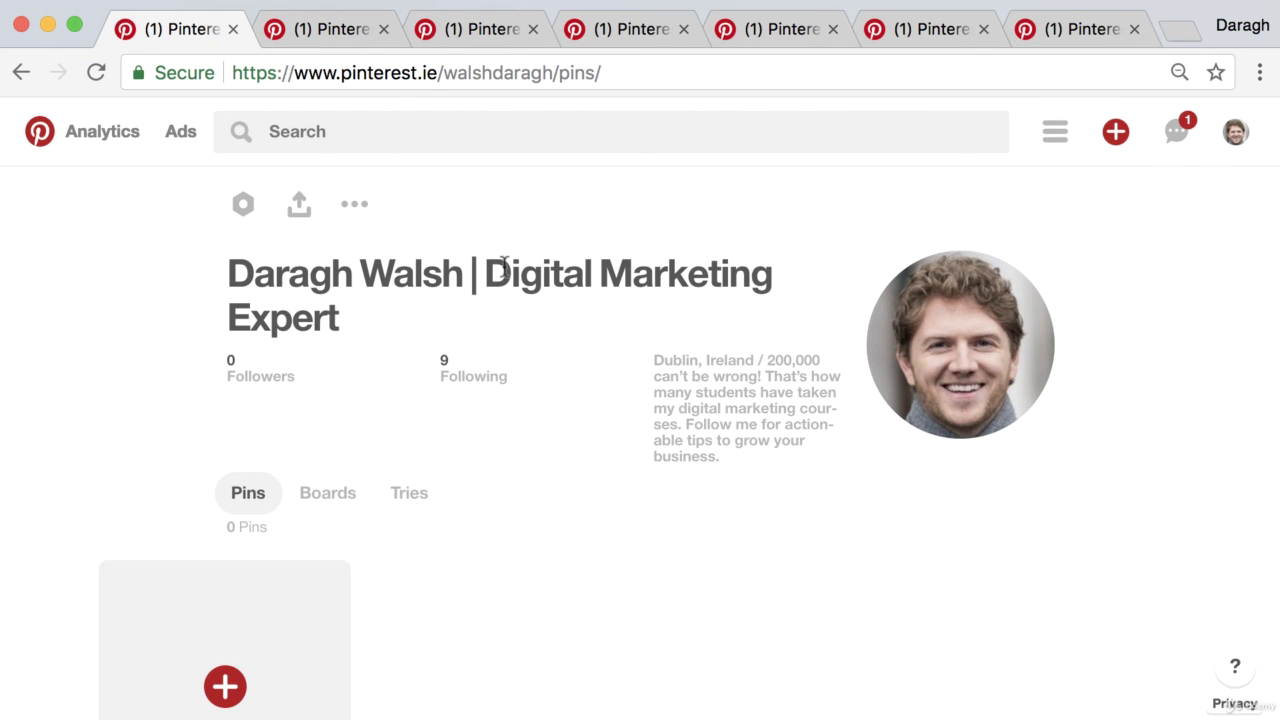
left_click_drag(238, 276, 348, 320)
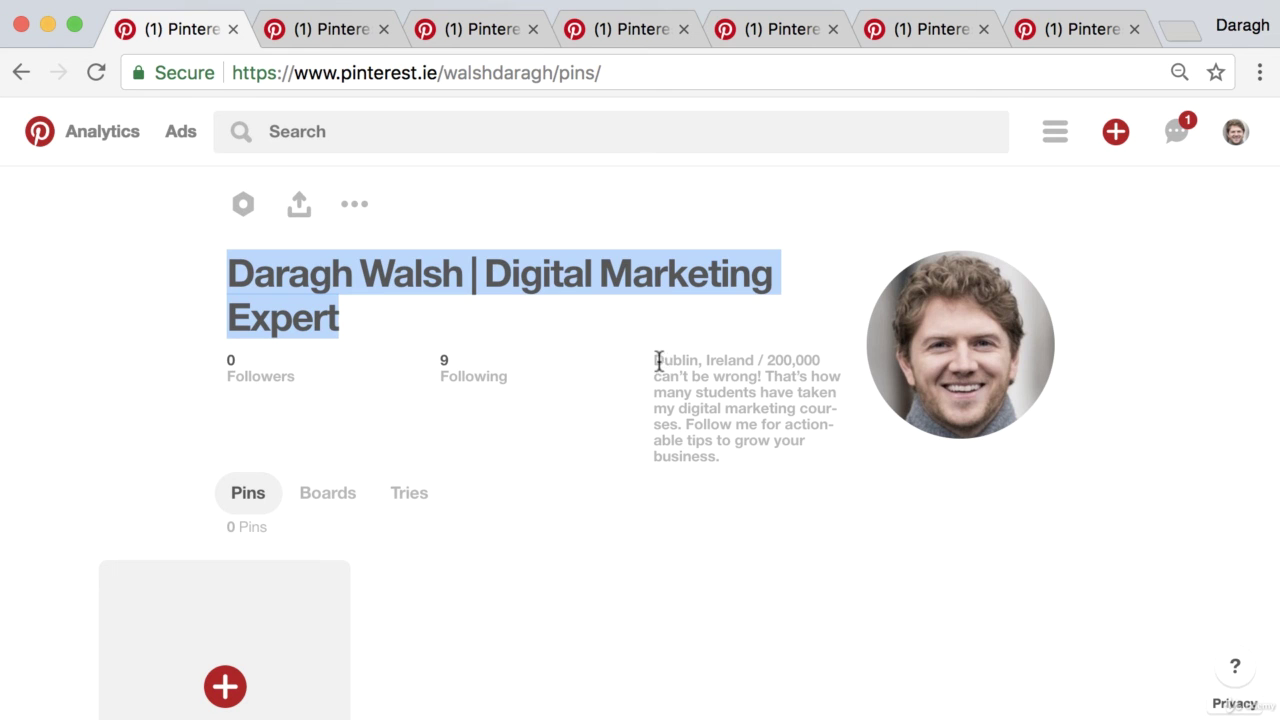
left_click_drag(655, 360, 709, 449)
left_click(724, 428)
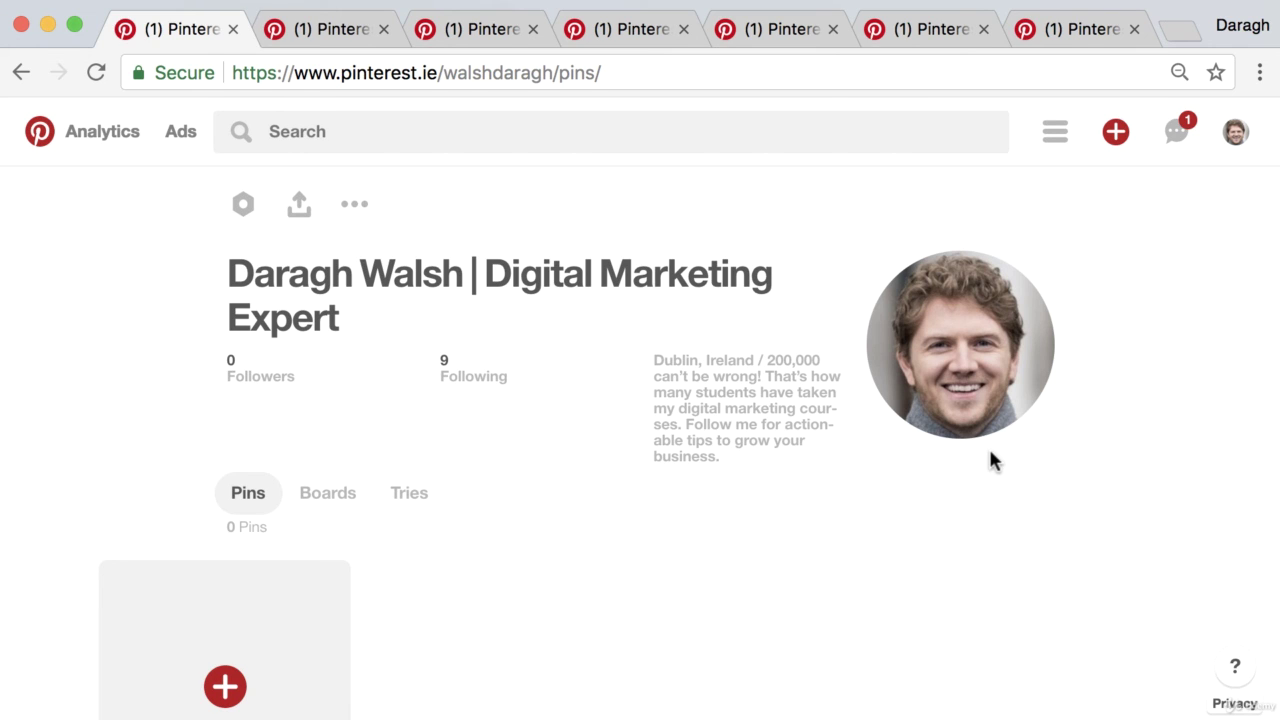
scroll(990, 452, "down", 3)
scroll(990, 452, "up", 3)
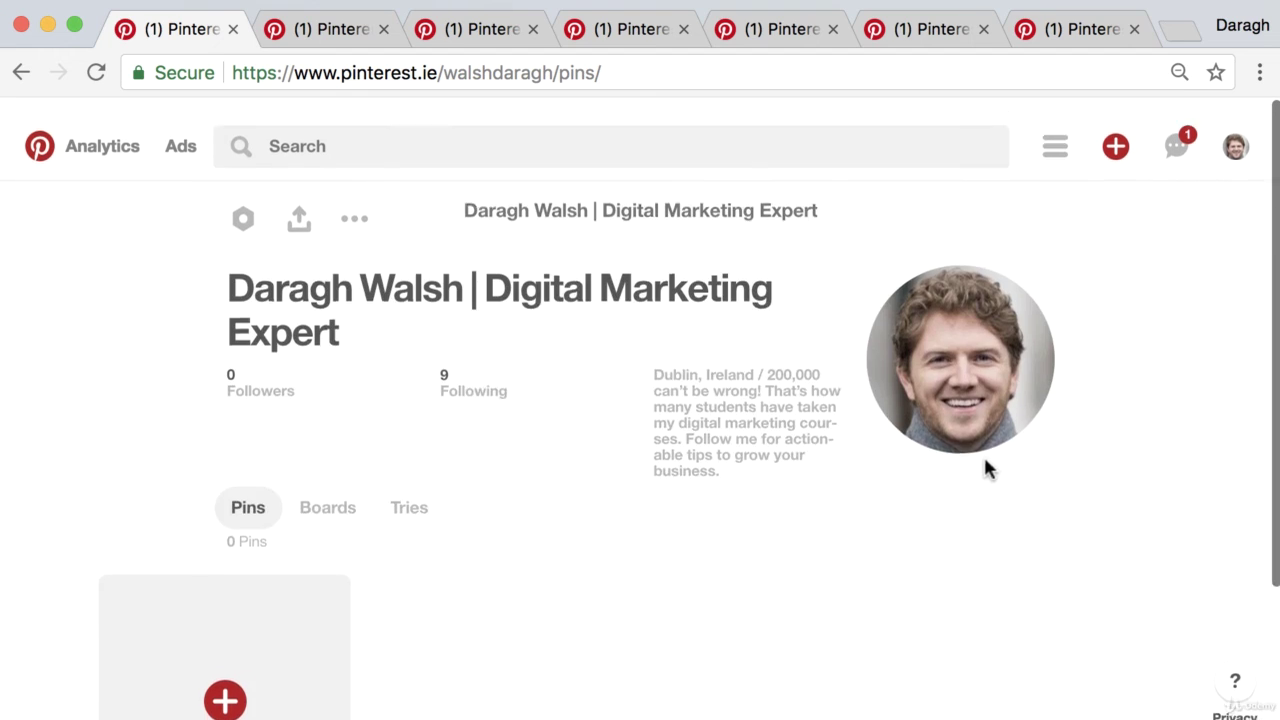